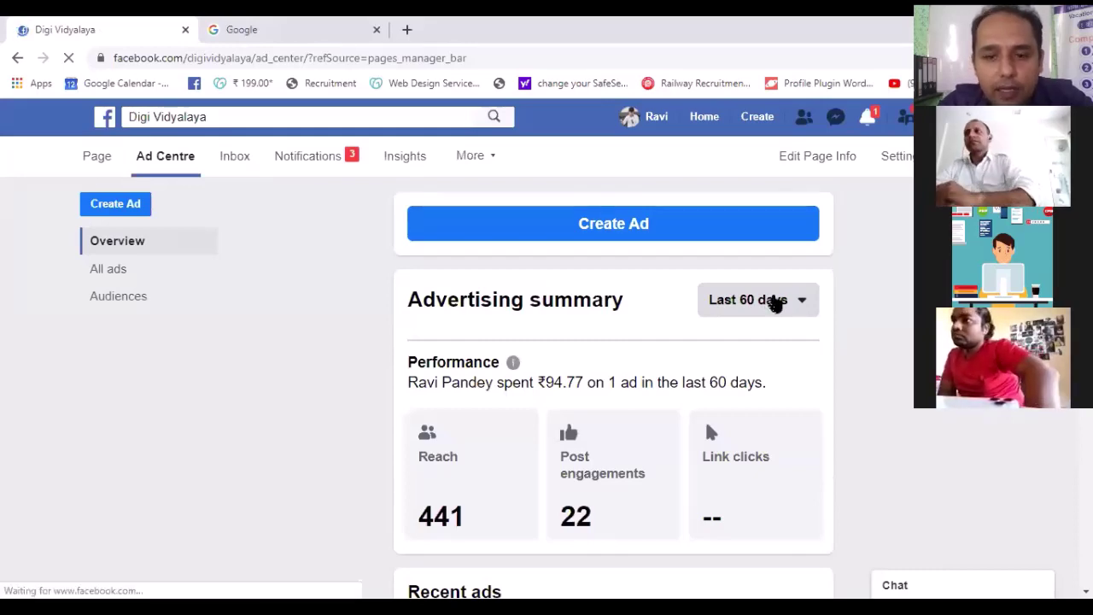
Examine the Ad Centre overview, including the advertising summary, the recent Page likes ad and the available tools.
{"action": "scroll", "coordinate": [613, 384], "scroll_direction": "down", "scroll_amount": 2}
{"action": "scroll", "coordinate": [613, 385], "scroll_direction": "down", "scroll_amount": 3}
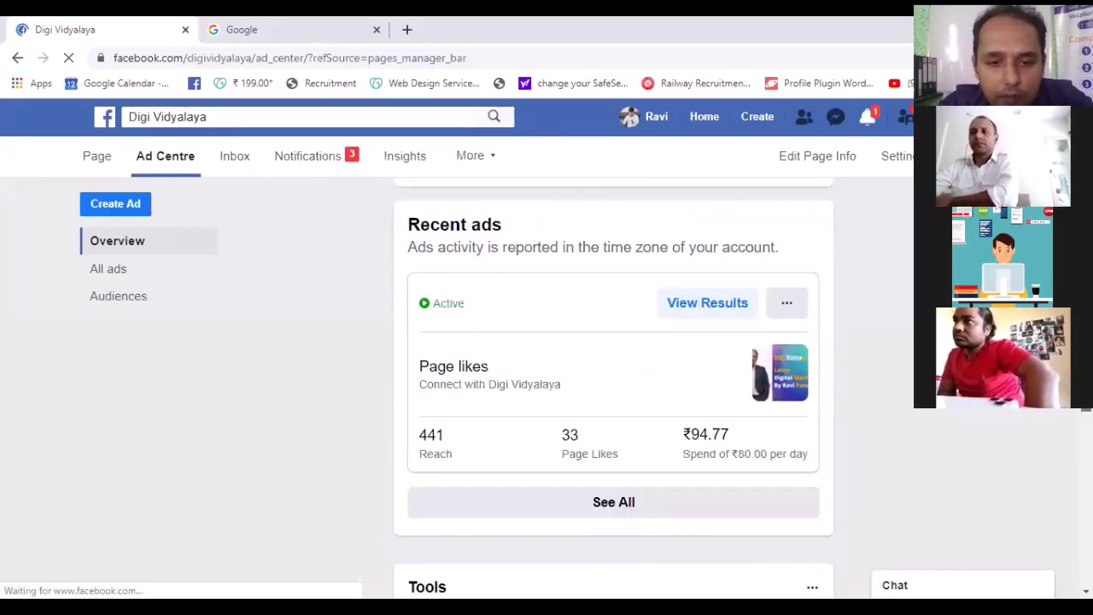
{"action": "scroll", "coordinate": [613, 384], "scroll_direction": "down", "scroll_amount": 1}
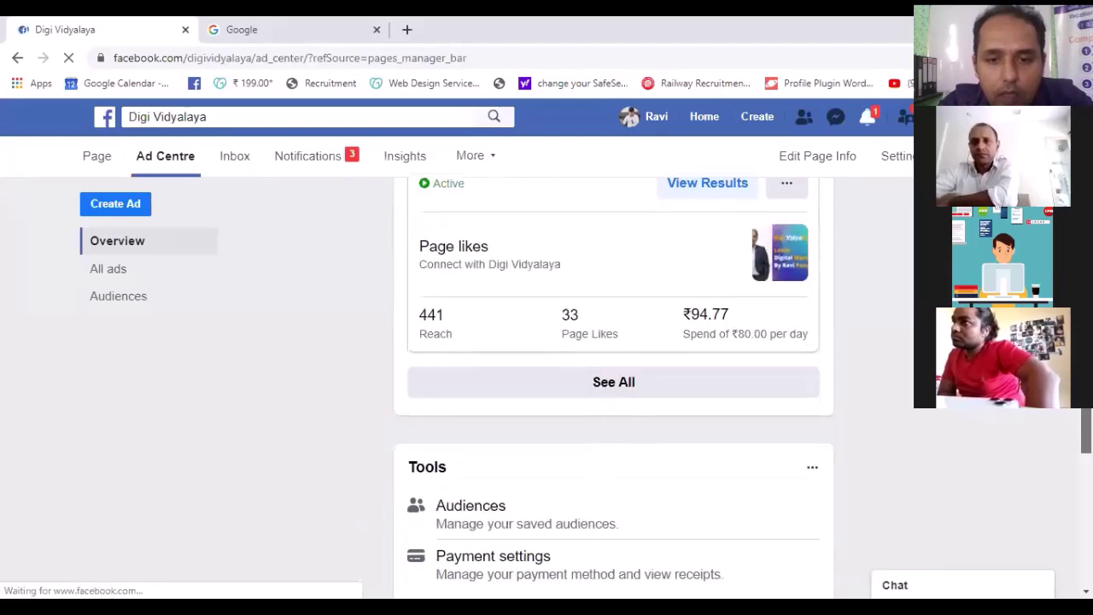
{"action": "scroll", "coordinate": [613, 384], "scroll_direction": "up", "scroll_amount": 2}
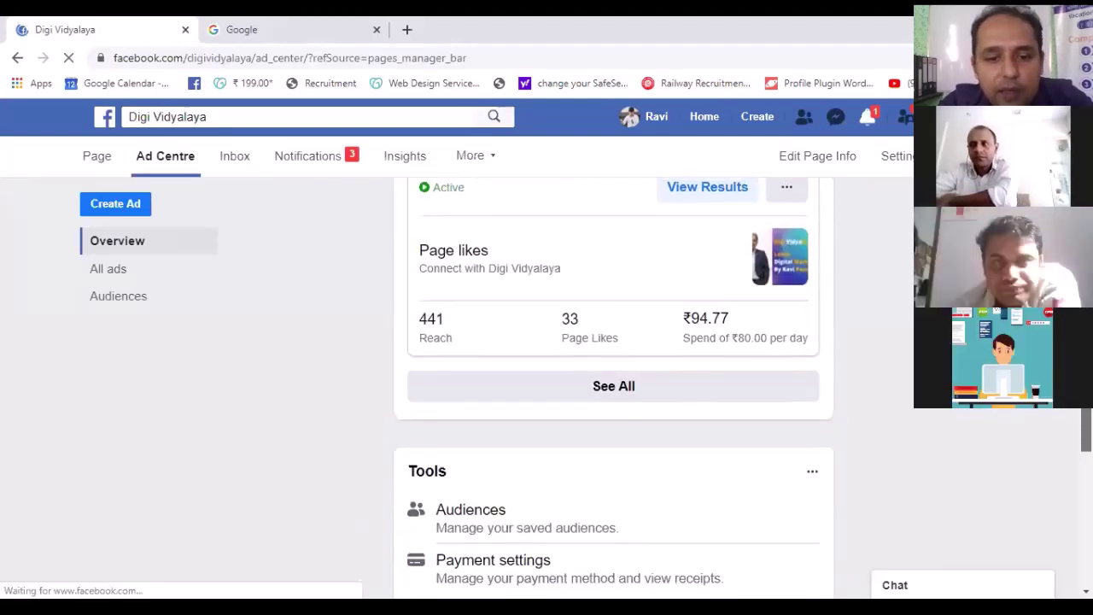
{"action": "scroll", "coordinate": [569, 309], "scroll_direction": "down", "scroll_amount": 2}
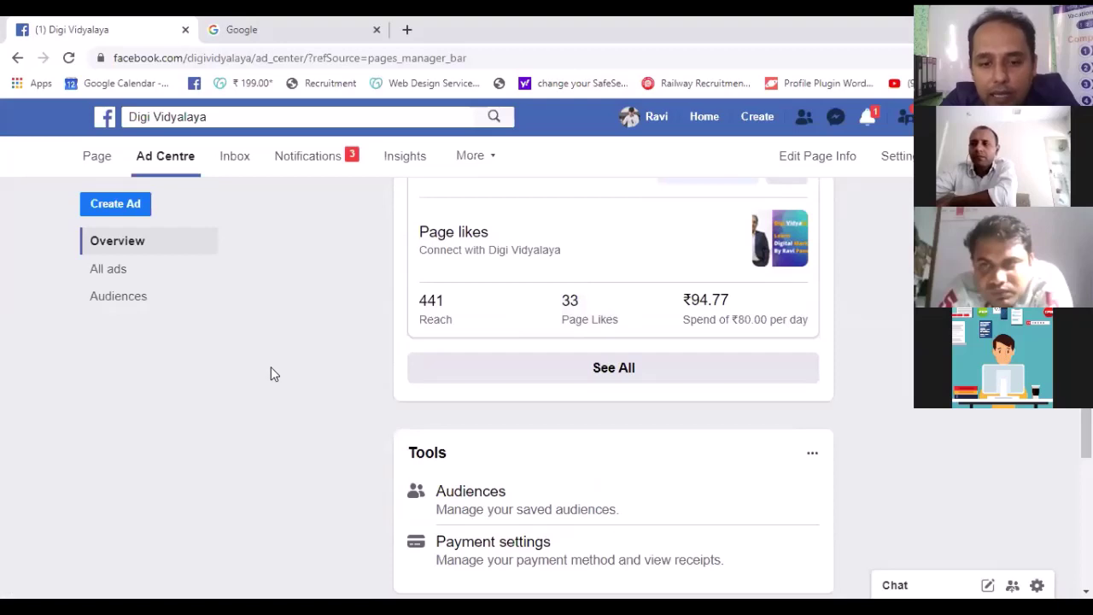
{"action": "scroll", "coordinate": [274, 373], "scroll_direction": "down", "scroll_amount": 1}
{"action": "scroll", "coordinate": [273, 373], "scroll_direction": "down", "scroll_amount": 1}
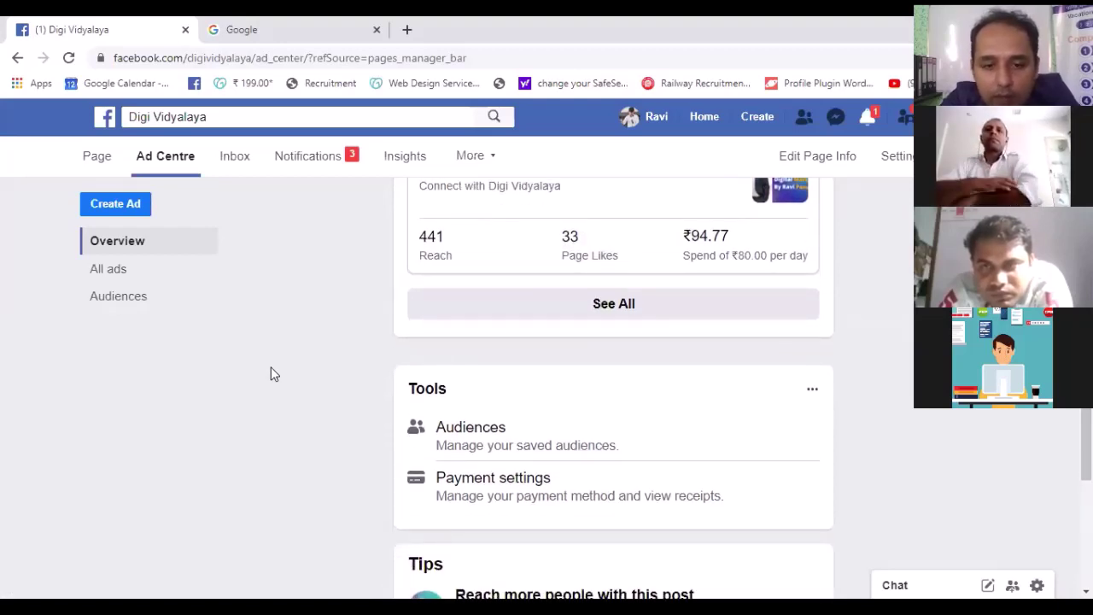
{"action": "scroll", "coordinate": [274, 373], "scroll_direction": "up", "scroll_amount": 3}
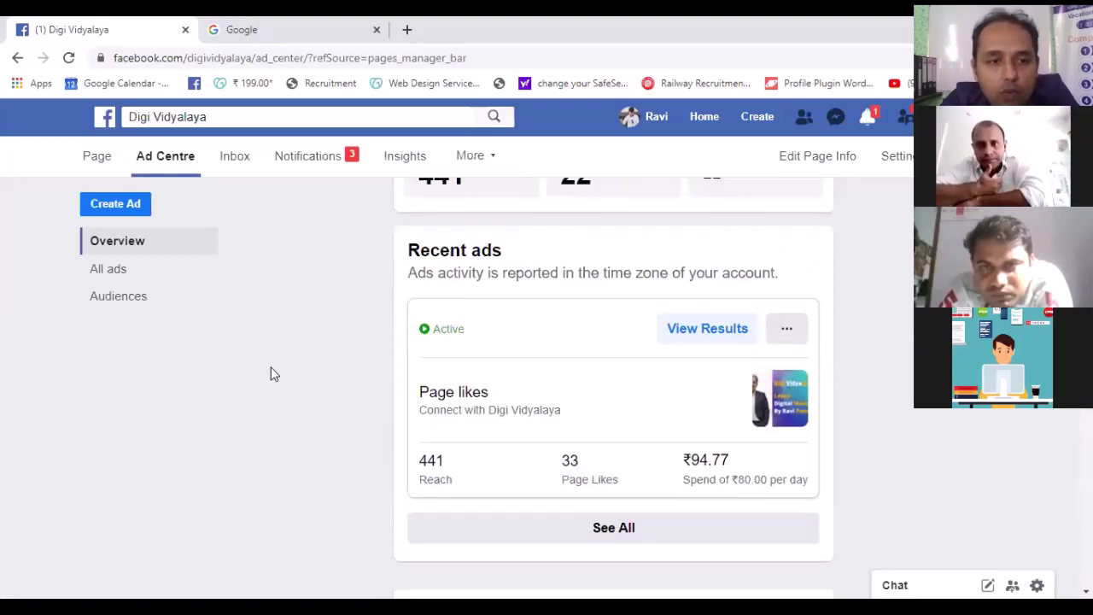
List all of the page's ads and open the results of the active Page likes ad.
{"action": "left_click", "coordinate": [125, 269]}
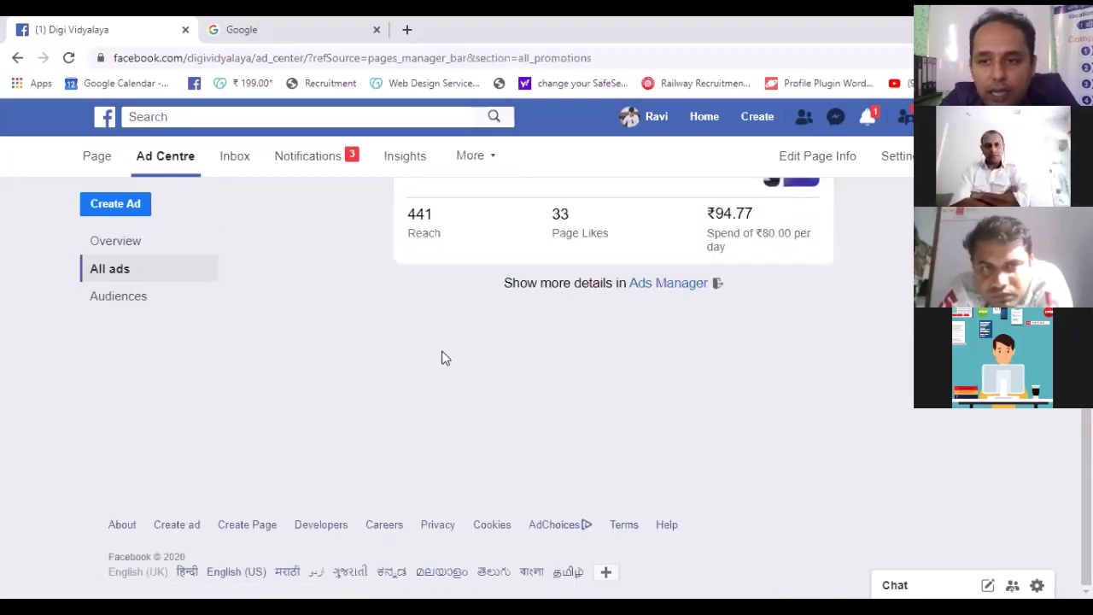
{"action": "scroll", "coordinate": [671, 429], "scroll_direction": "up", "scroll_amount": 3}
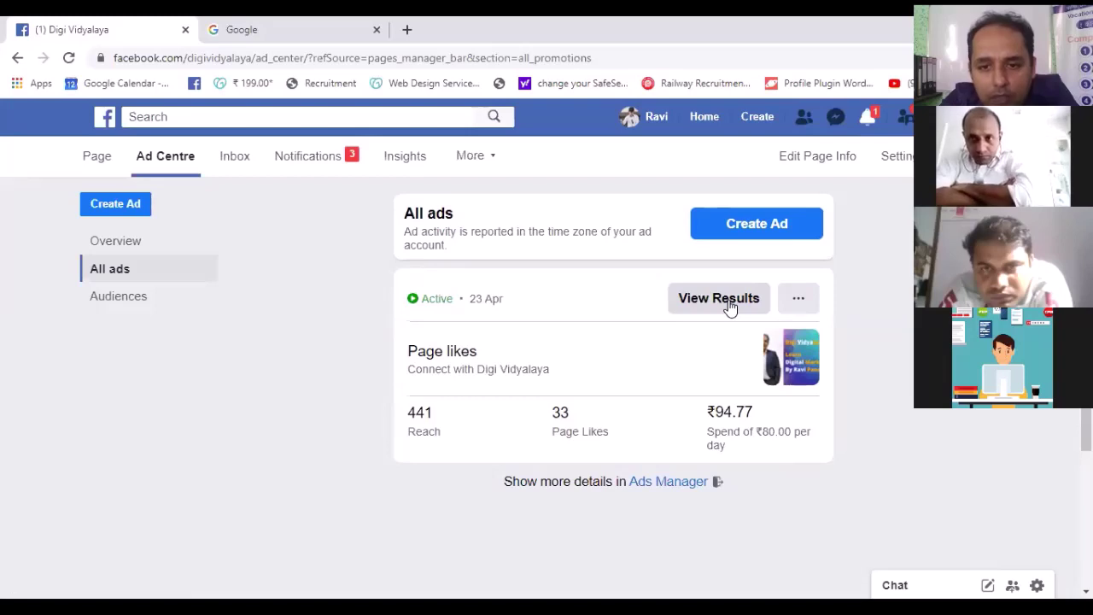
{"action": "left_click", "coordinate": [794, 308]}
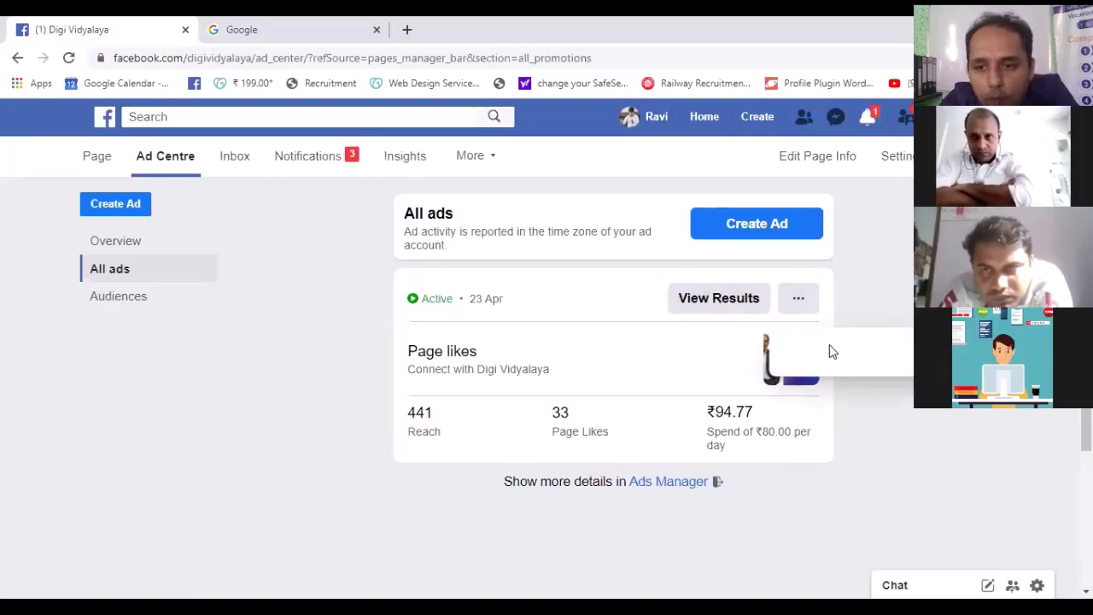
{"action": "left_click", "coordinate": [850, 295]}
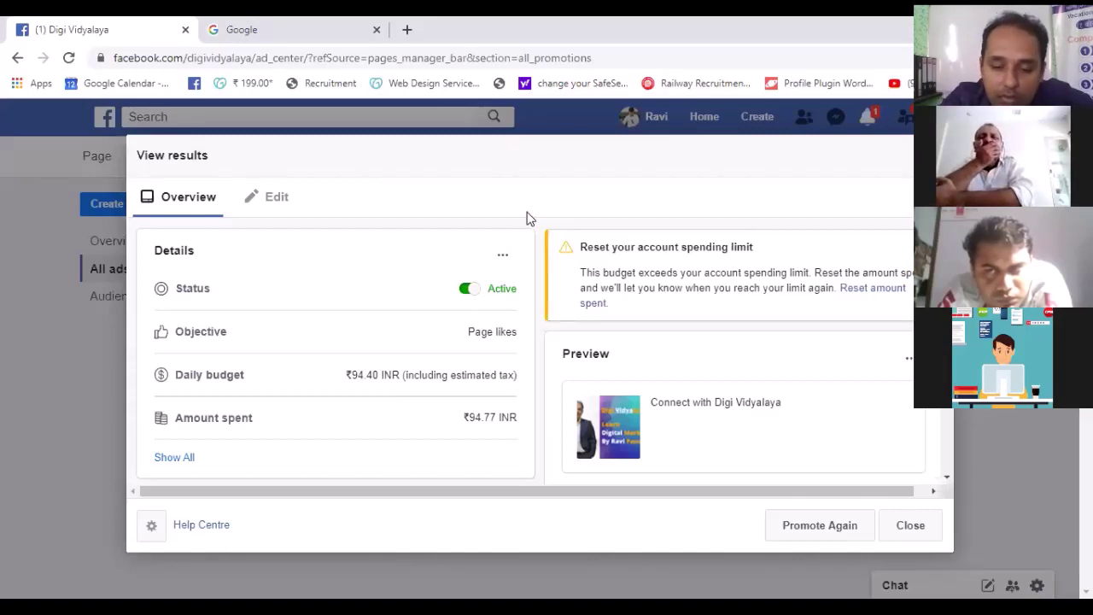
Expand the full ad details and review the status, objective, daily budget, amount spent, duration, dates and payment method.
{"action": "left_click", "coordinate": [172, 458]}
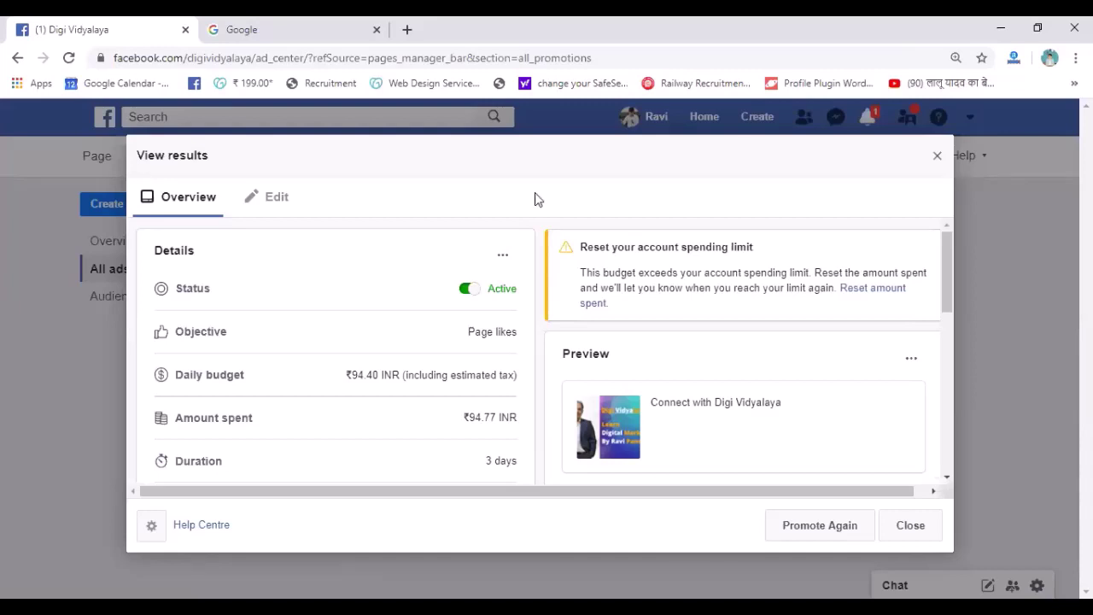
{"action": "left_click_drag", "start_coordinate": [949, 299], "coordinate": [959, 360]}
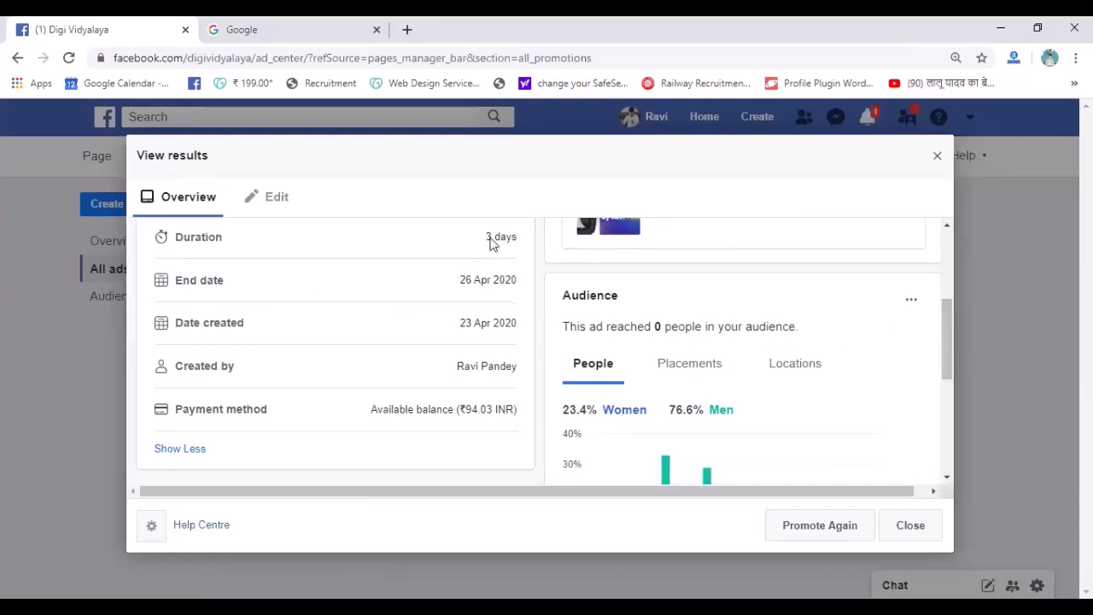
{"action": "key", "text": "ctrl+a"}
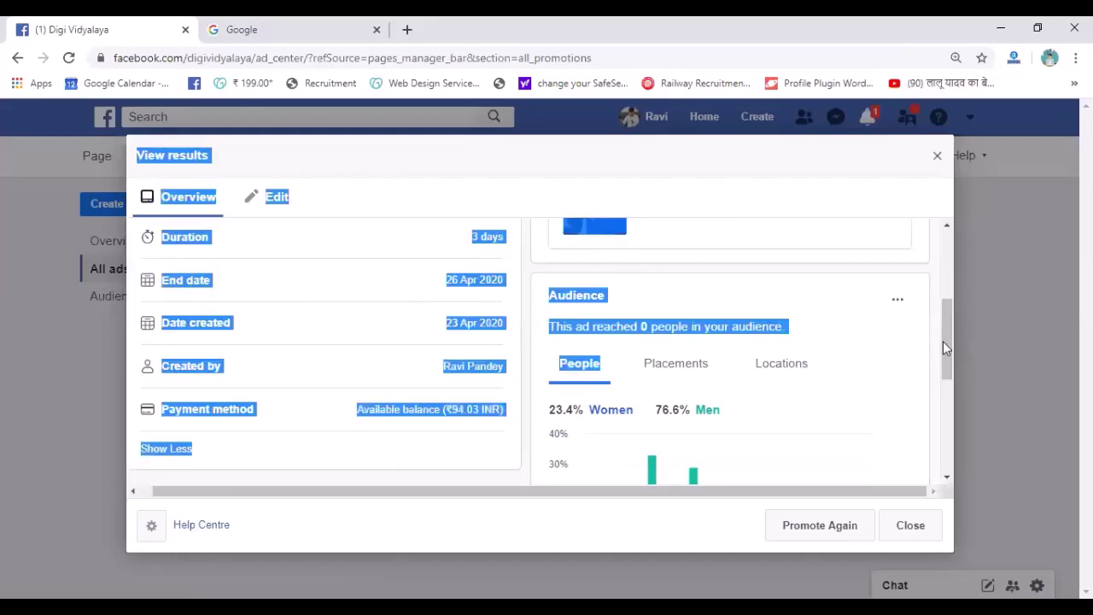
{"action": "left_click", "coordinate": [943, 332]}
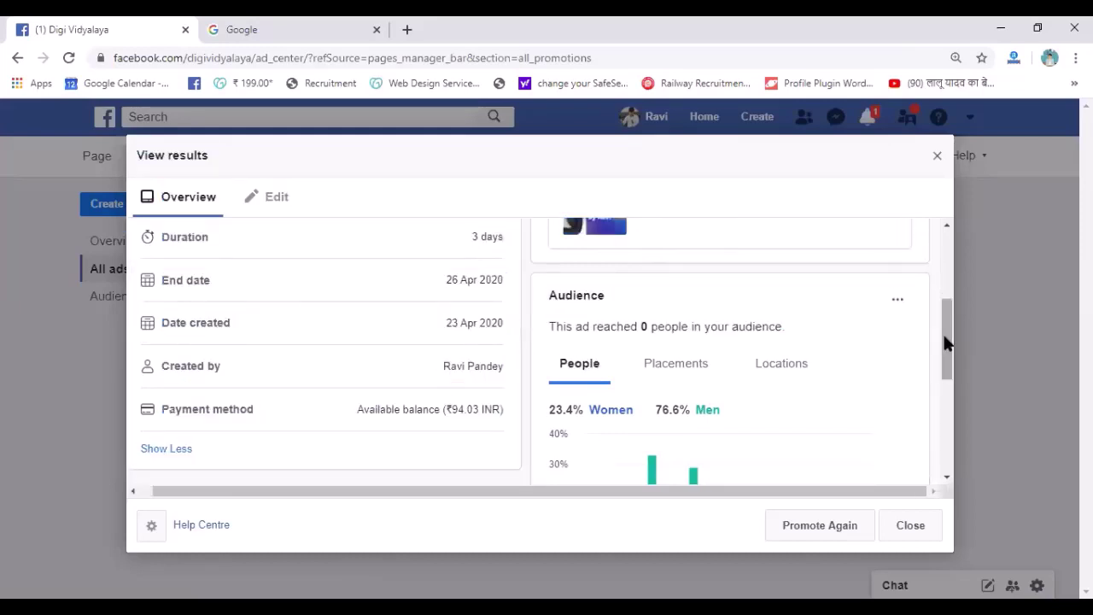
{"action": "left_click_drag", "start_coordinate": [947, 337], "coordinate": [932, 231]}
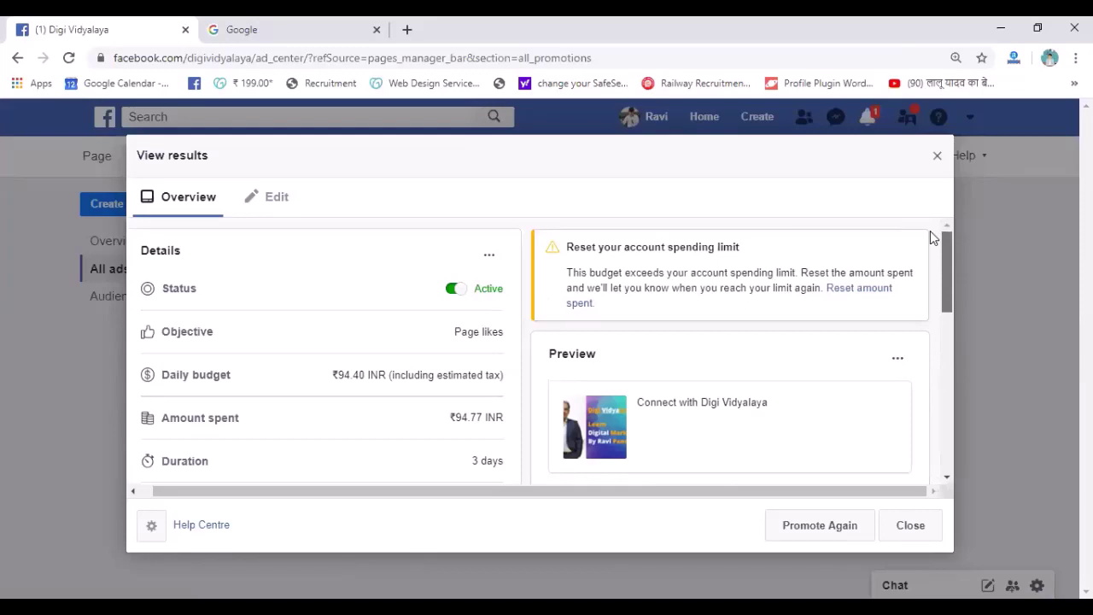
{"action": "scroll", "coordinate": [943, 256], "scroll_direction": "up", "scroll_amount": 2}
{"action": "left_click_drag", "start_coordinate": [949, 287], "coordinate": [949, 319]}
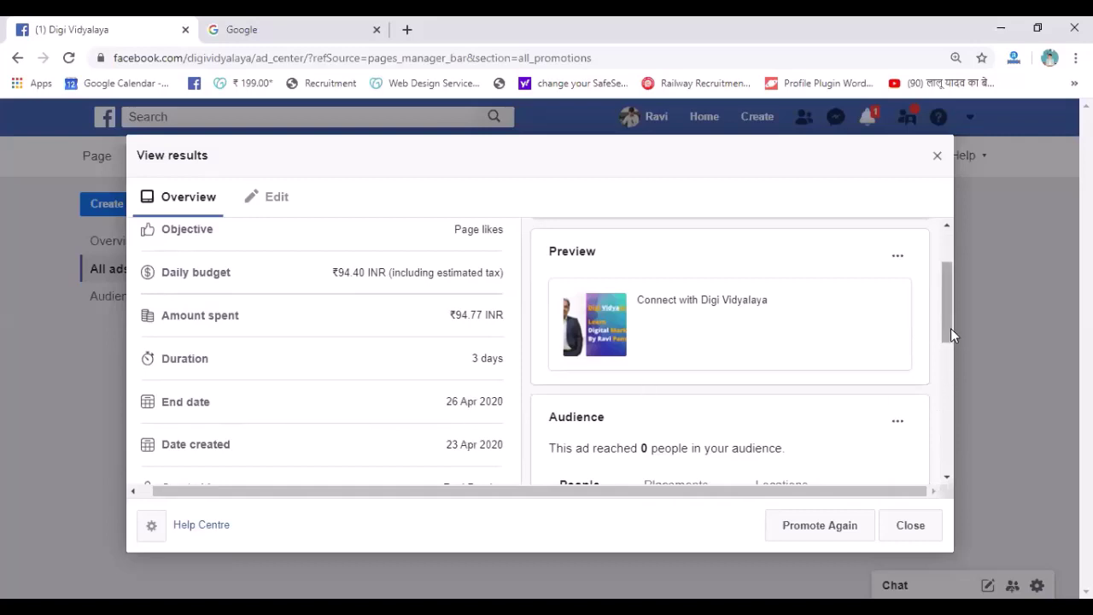
{"action": "left_click_drag", "start_coordinate": [950, 328], "coordinate": [953, 371]}
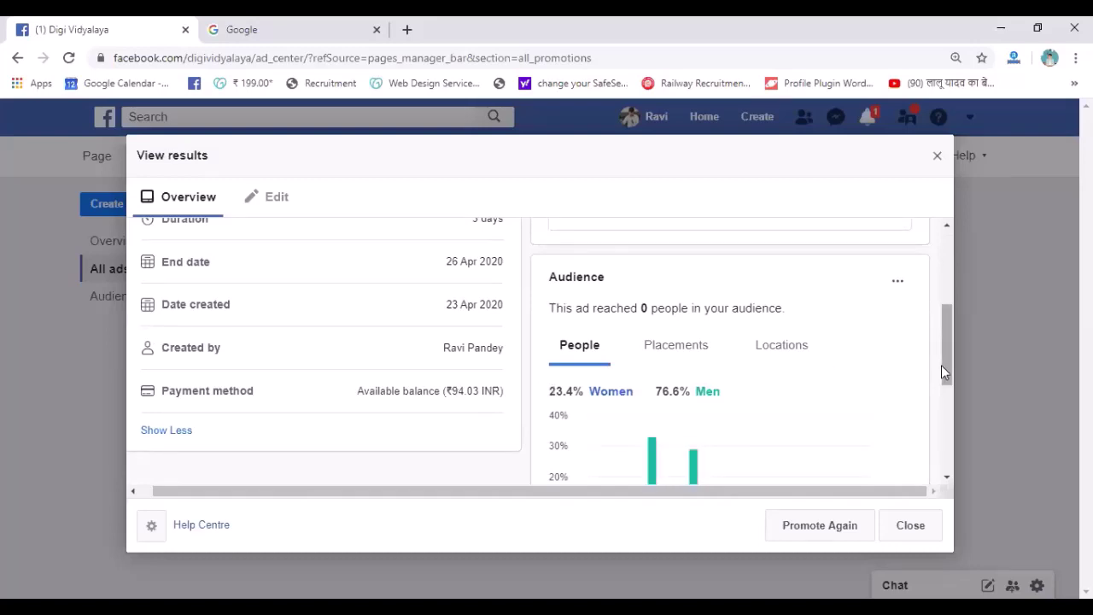
Examine the gender split of the ad's audience for individual age groups in the People chart.
{"action": "left_click_drag", "start_coordinate": [941, 365], "coordinate": [938, 399]}
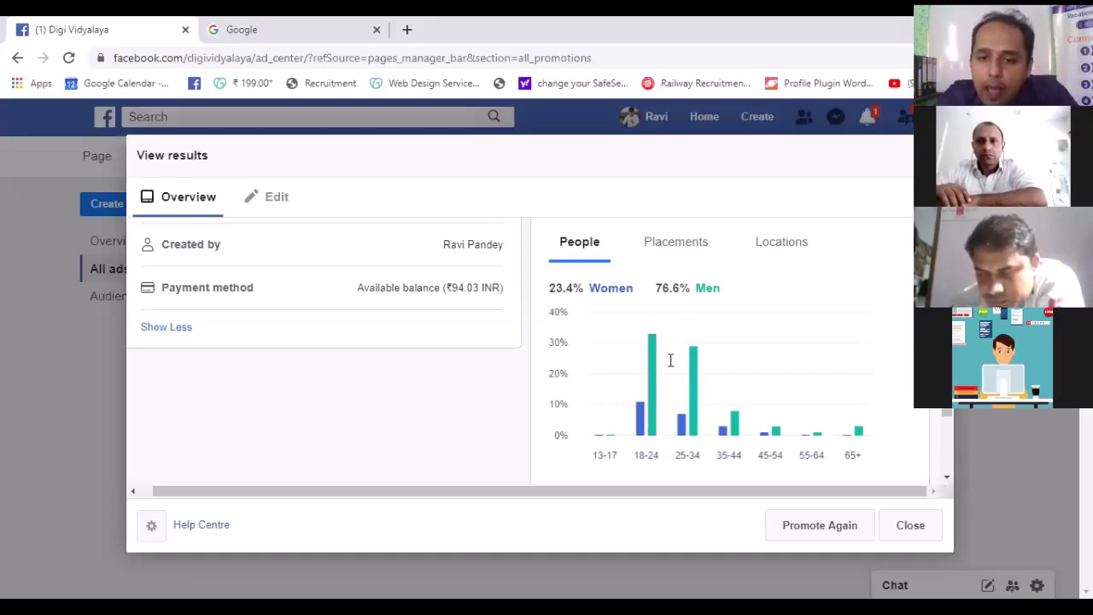
{"action": "mouse_move", "coordinate": [644, 458]}
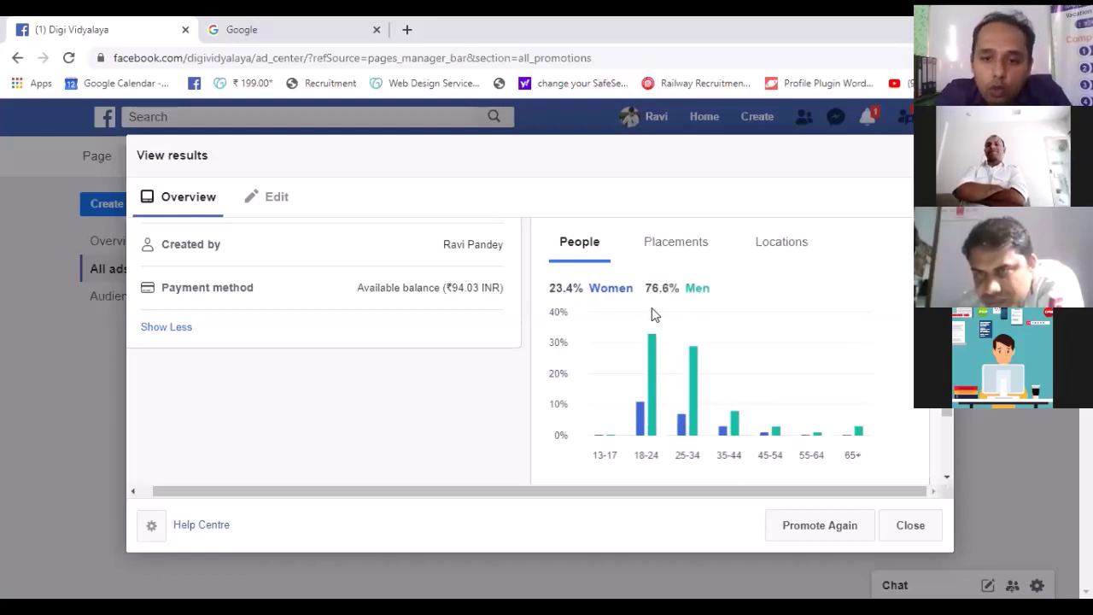
{"action": "mouse_move", "coordinate": [648, 415]}
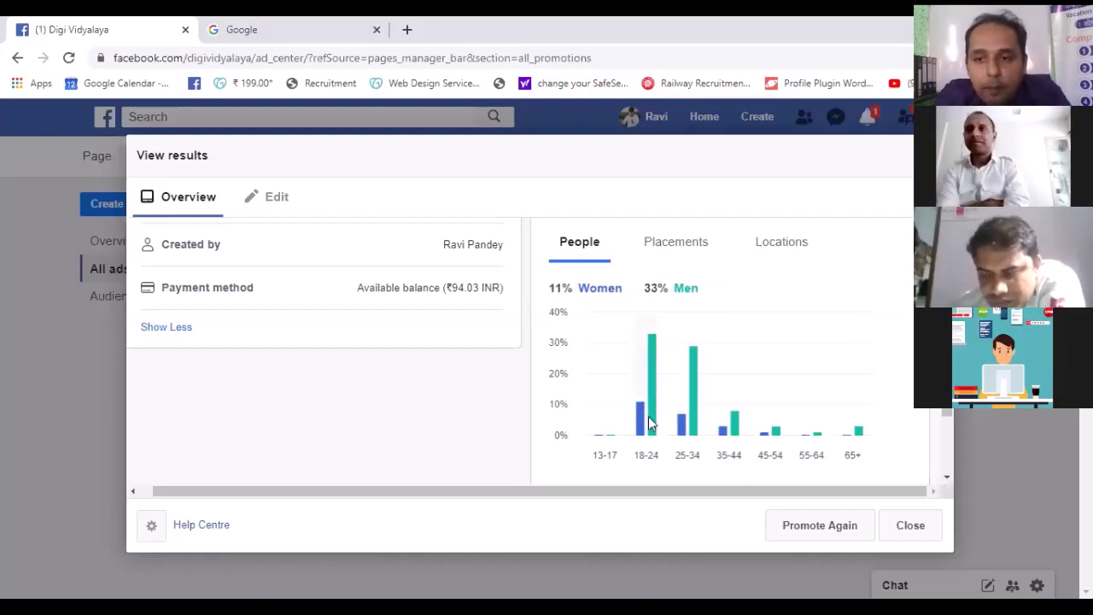
{"action": "mouse_move", "coordinate": [871, 431]}
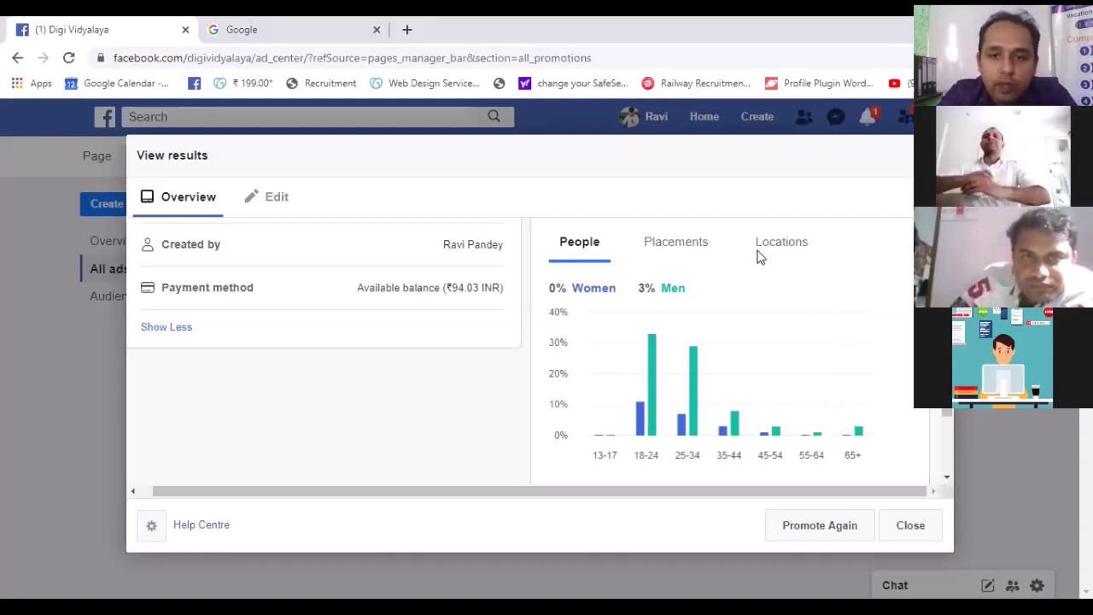
Review the ad's audience breakdown by placement and by location.
{"action": "left_click", "coordinate": [664, 243]}
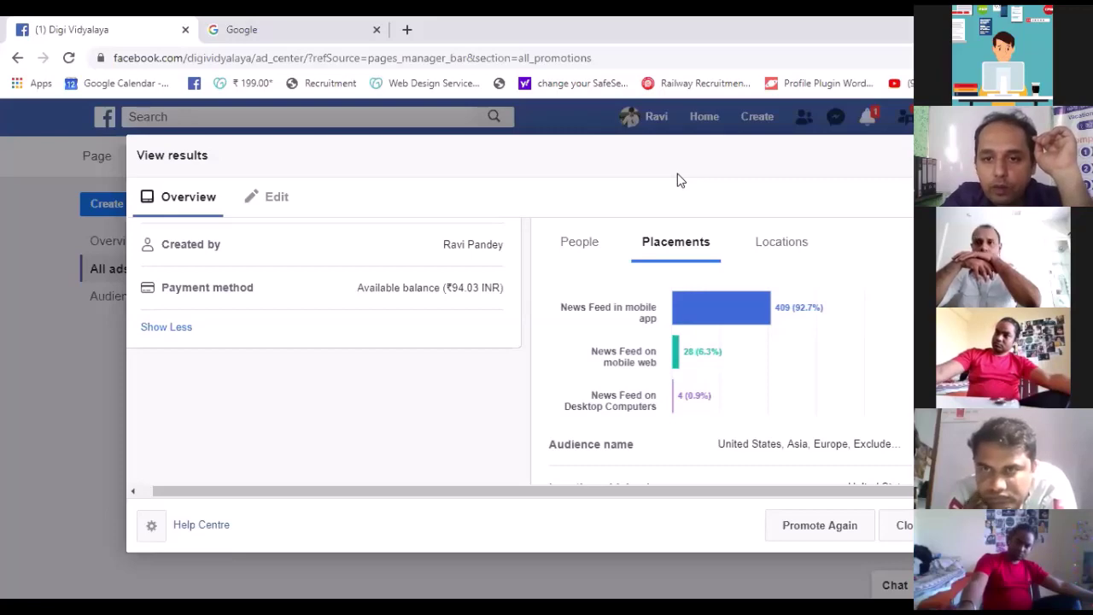
{"action": "left_click", "coordinate": [777, 245]}
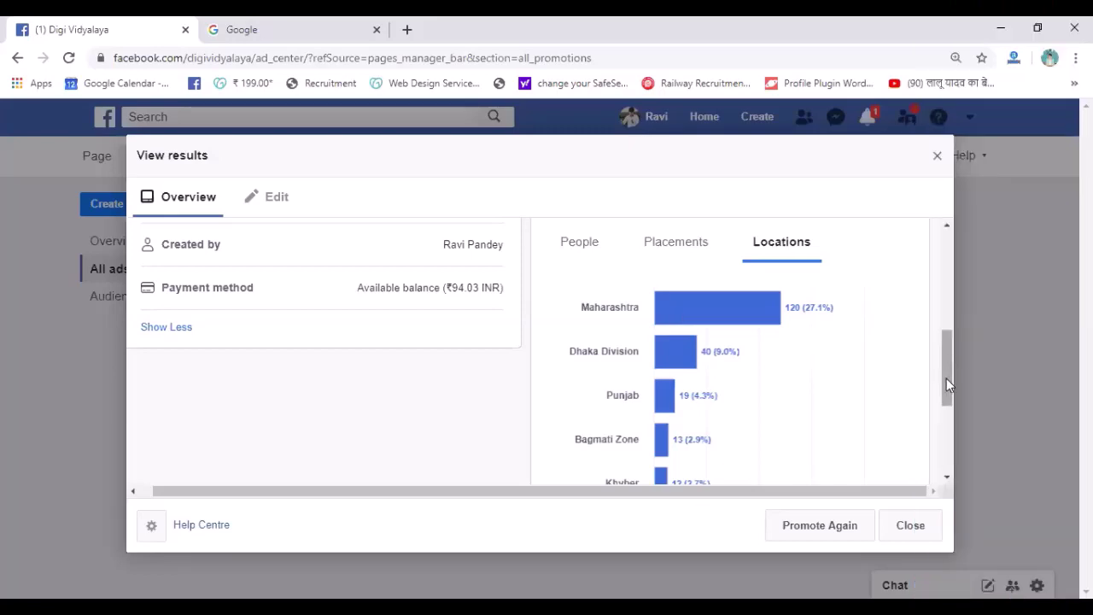
{"action": "right_click", "coordinate": [945, 412]}
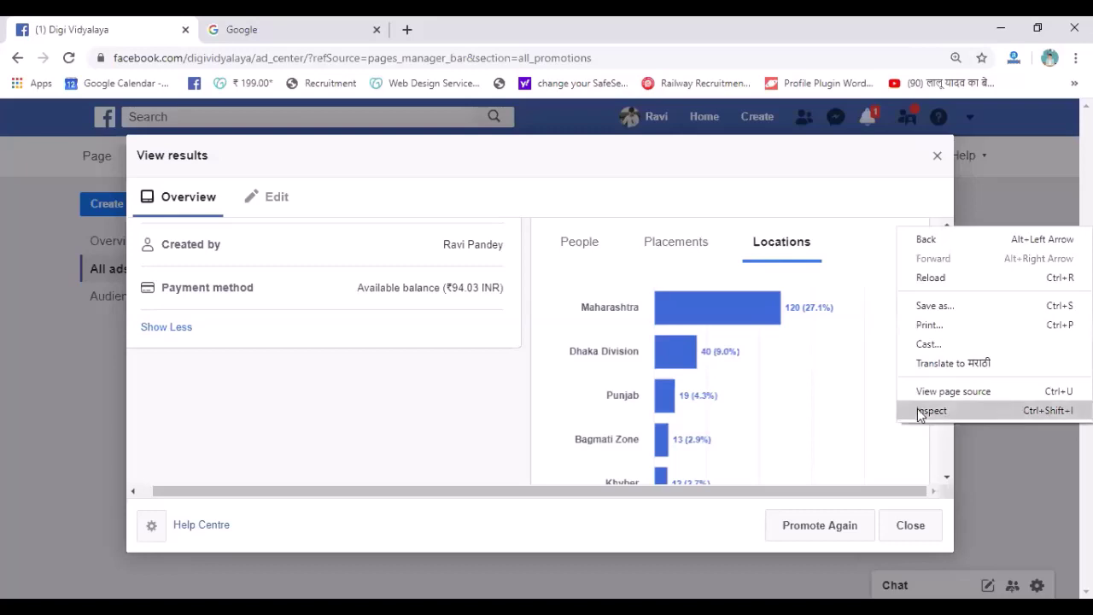
{"action": "left_click", "coordinate": [923, 412]}
{"action": "left_click_drag", "start_coordinate": [950, 376], "coordinate": [954, 406]}
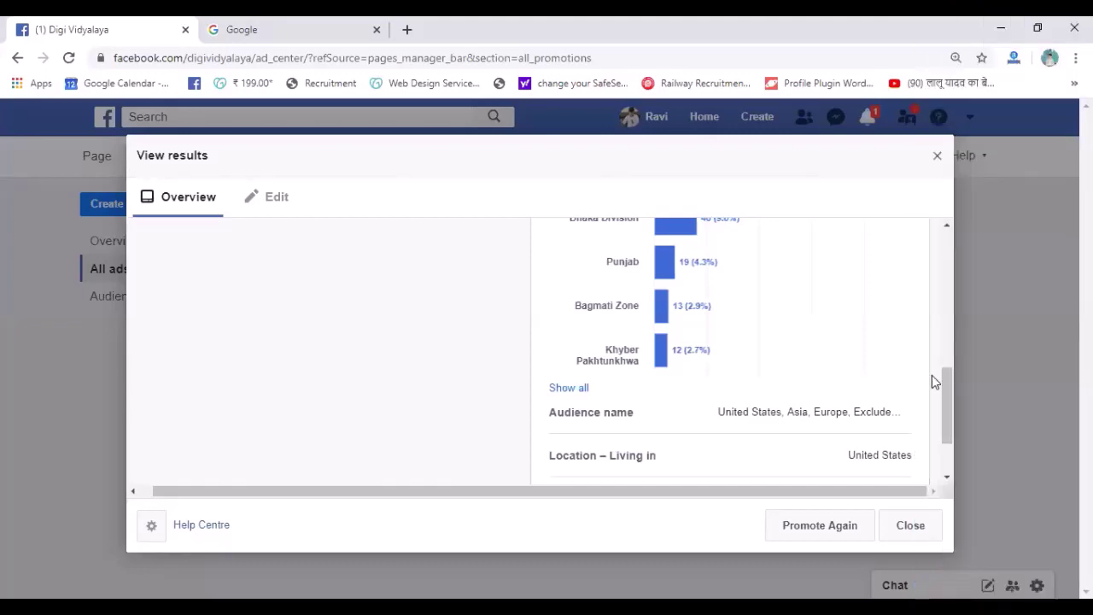
{"action": "left_click_drag", "start_coordinate": [949, 397], "coordinate": [951, 373]}
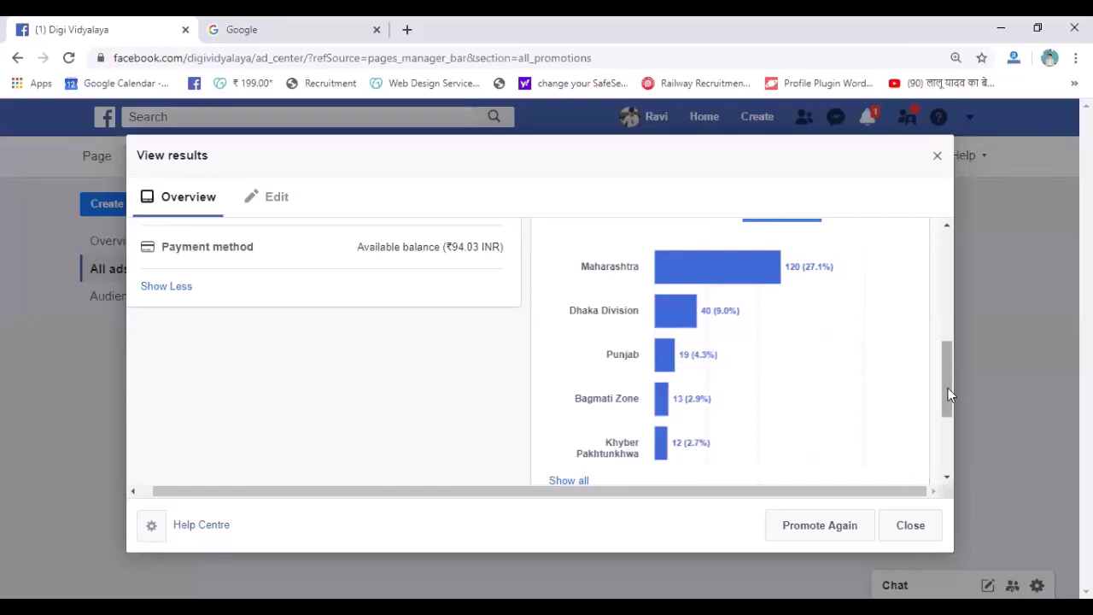
{"action": "right_click", "coordinate": [950, 417]}
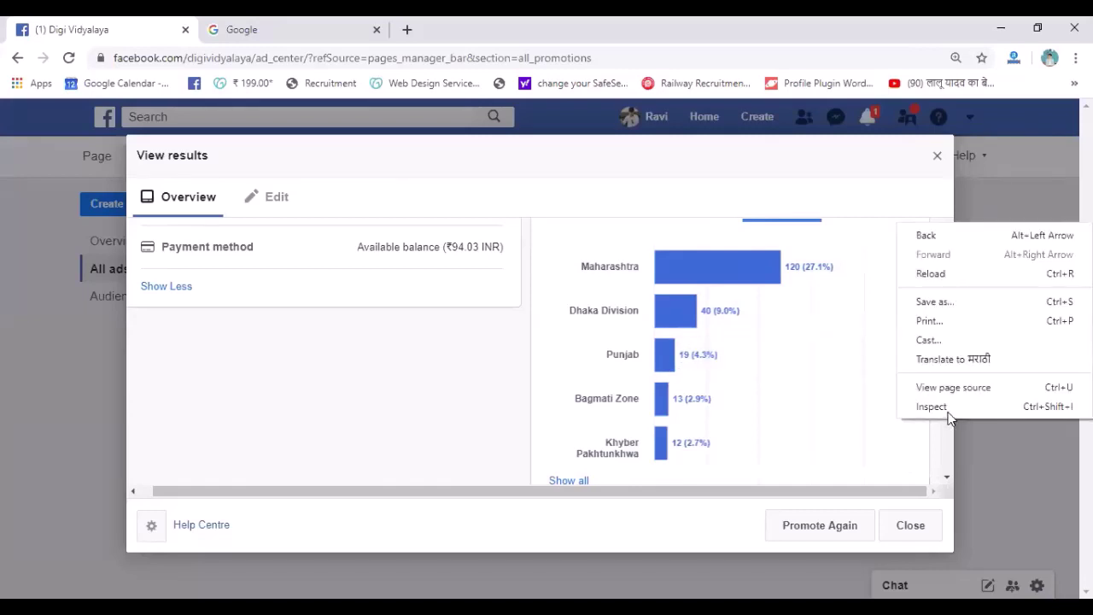
{"action": "left_click", "coordinate": [948, 410]}
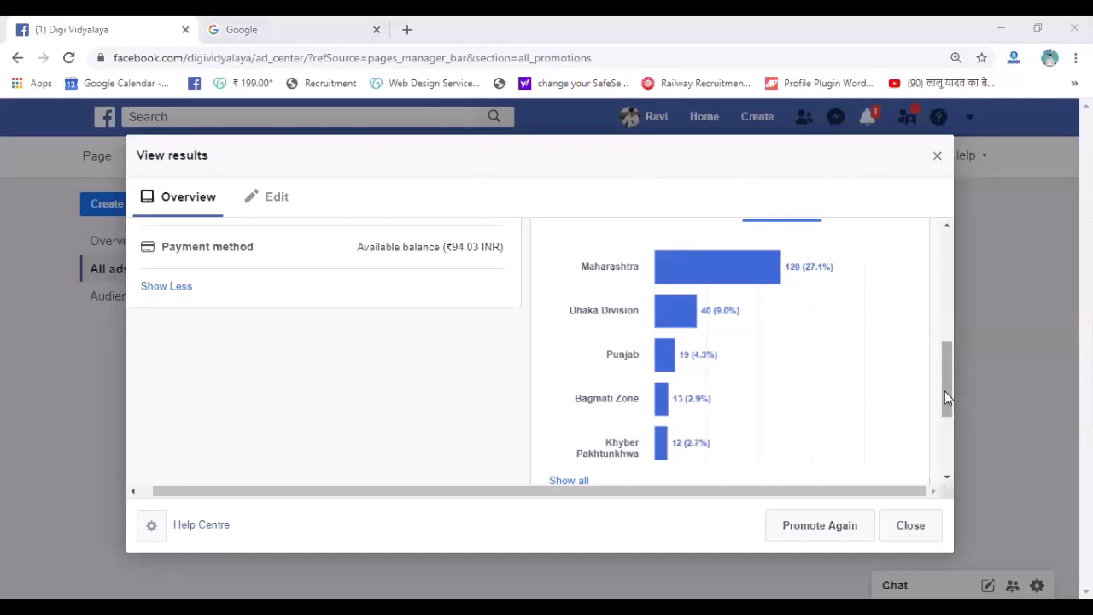
Show all locations in the audience breakdown and look through the expanded regional list.
{"action": "scroll", "coordinate": [945, 391], "scroll_direction": "down", "scroll_amount": 2}
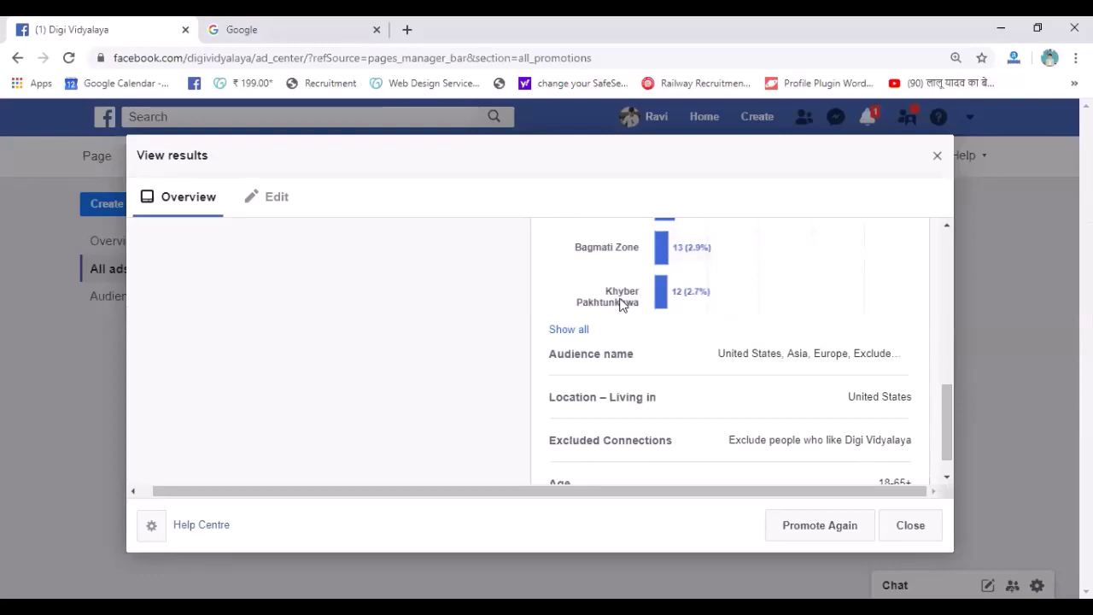
{"action": "left_click", "coordinate": [568, 334]}
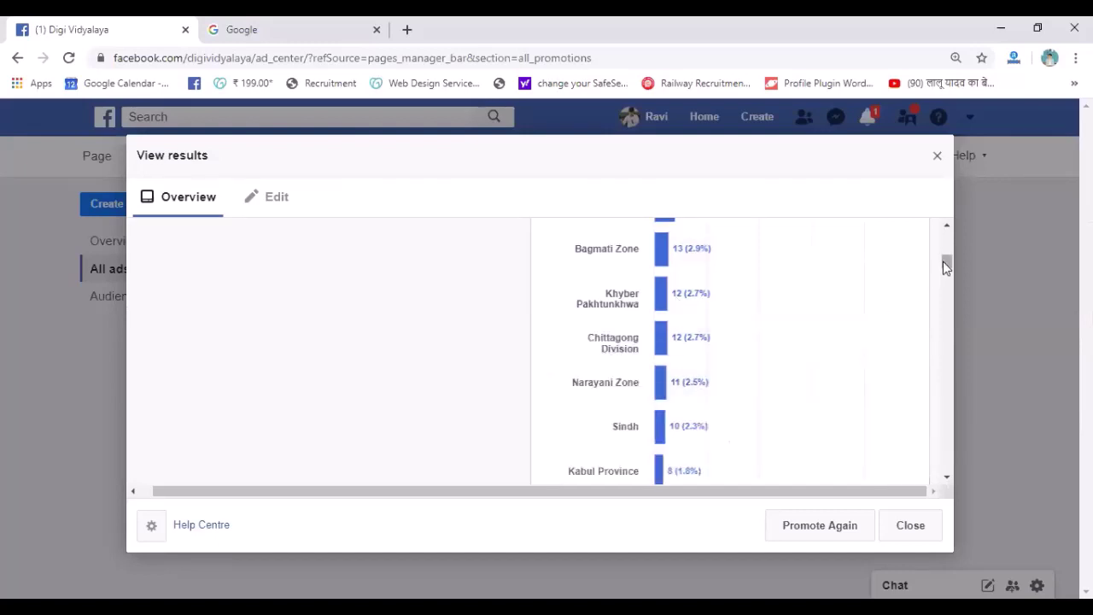
{"action": "left_click_drag", "start_coordinate": [943, 260], "coordinate": [951, 312]}
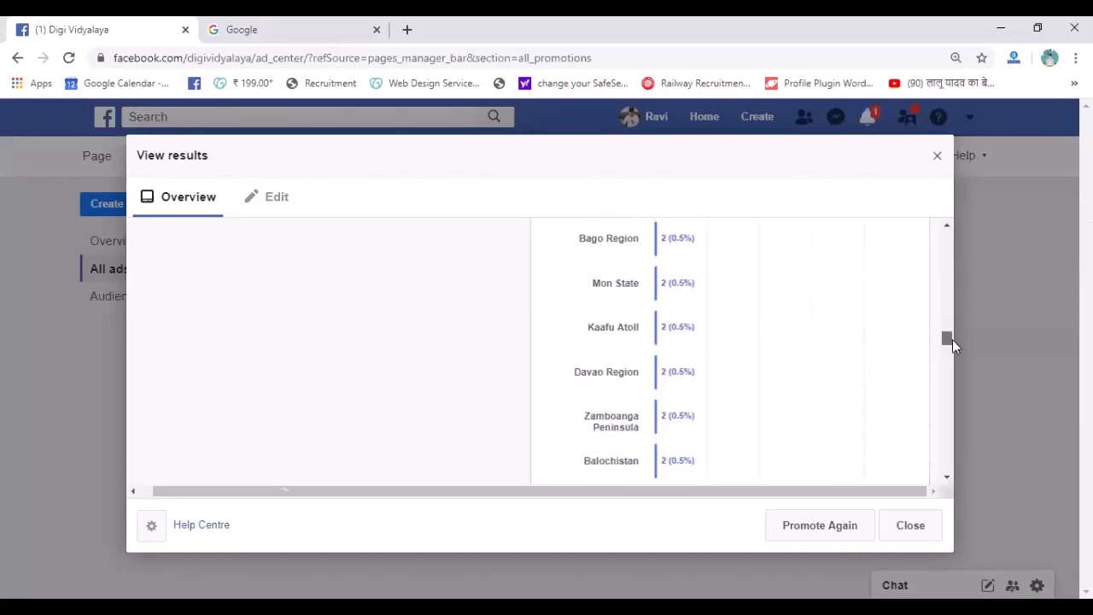
{"action": "left_click_drag", "start_coordinate": [952, 339], "coordinate": [959, 223]}
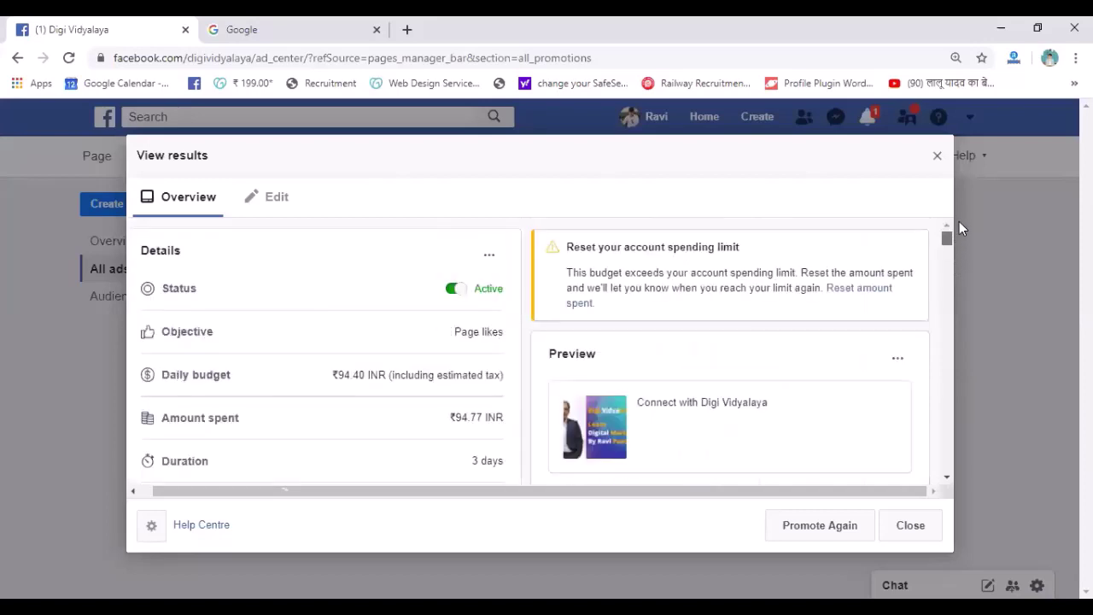
Review the audience name, location, excluded connections and age targeting, and open the Page likes ad for editing.
{"action": "scroll", "coordinate": [946, 242], "scroll_direction": "down", "scroll_amount": 3}
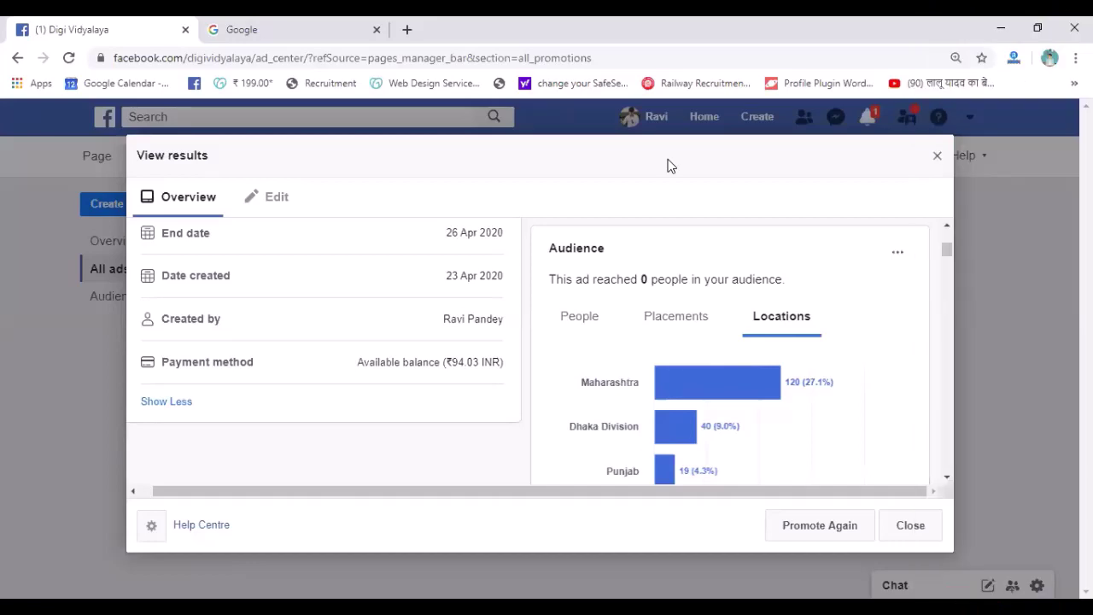
{"action": "left_click_drag", "start_coordinate": [948, 248], "coordinate": [999, 475]}
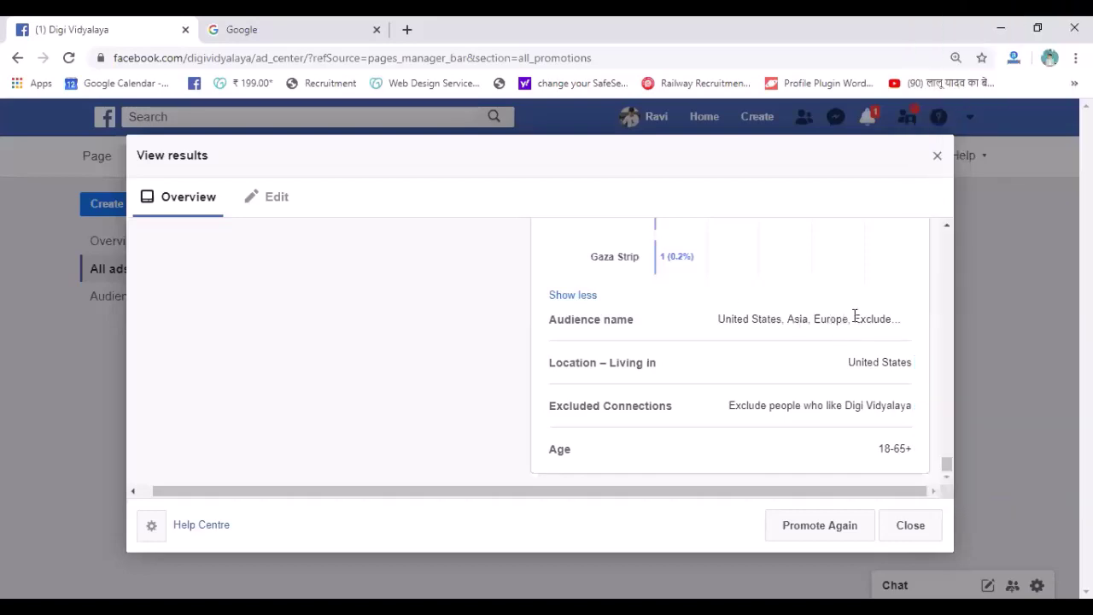
{"action": "left_click", "coordinate": [277, 204]}
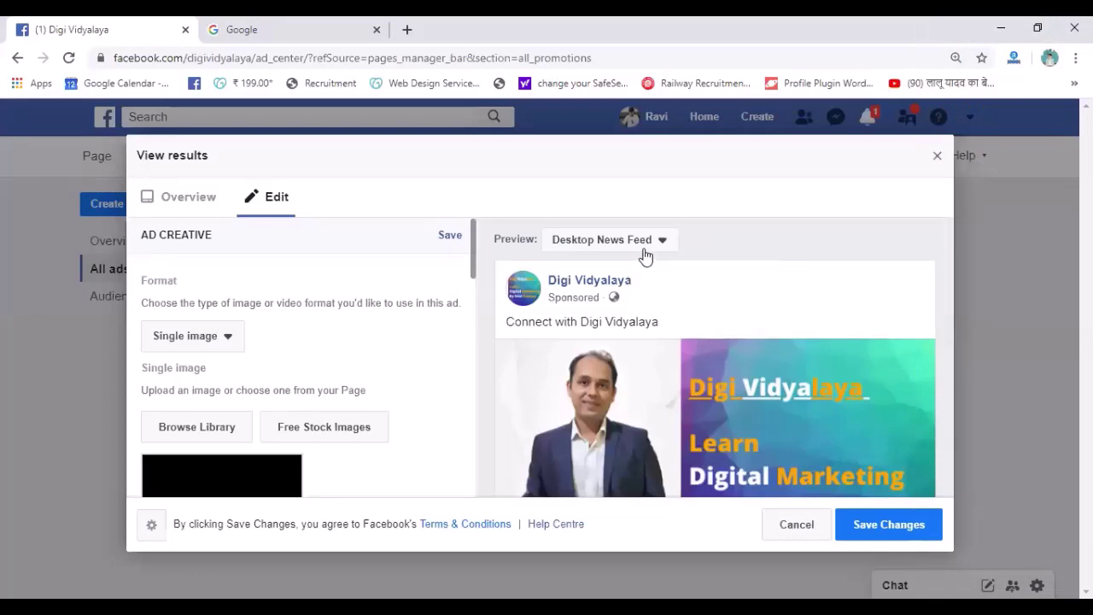
Switch the ad preview to Mobile News Feed and view the whole mobile version of the ad.
{"action": "left_click", "coordinate": [663, 242]}
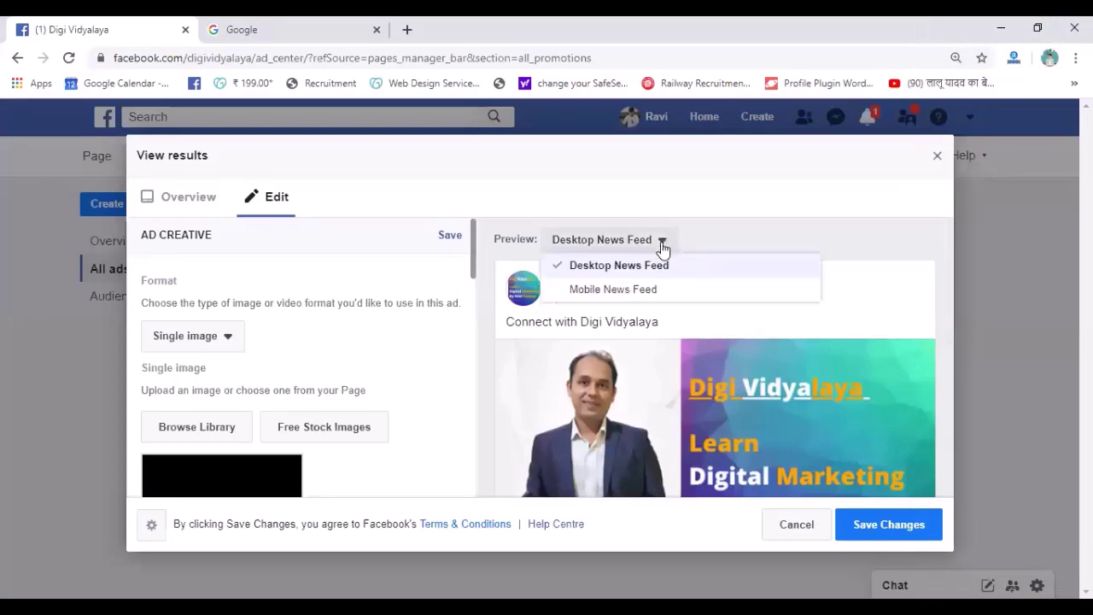
{"action": "left_click", "coordinate": [631, 290]}
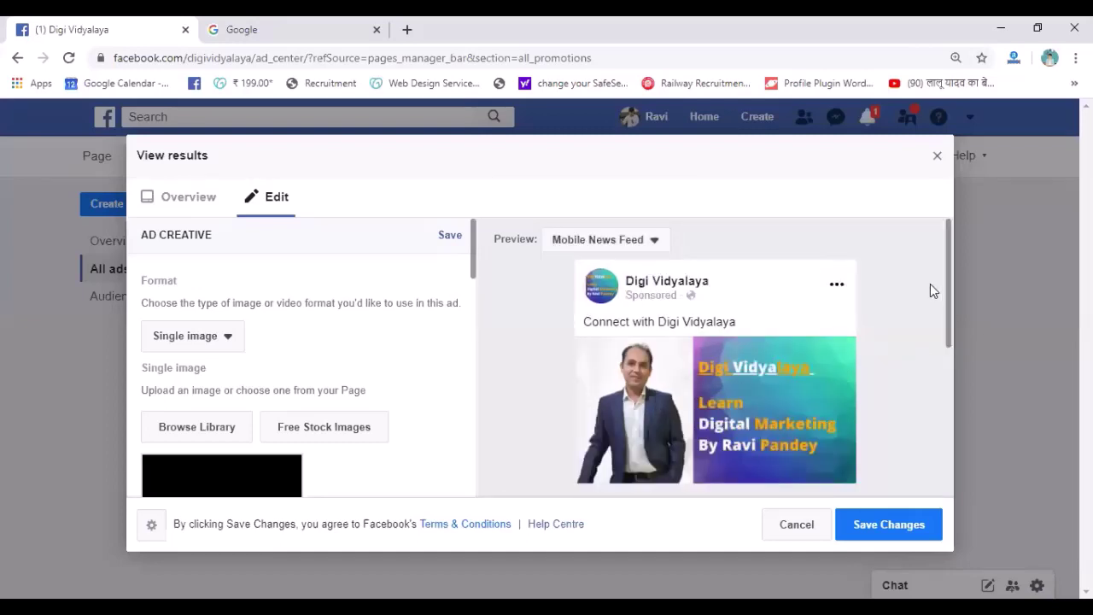
{"action": "left_click_drag", "start_coordinate": [946, 277], "coordinate": [952, 327]}
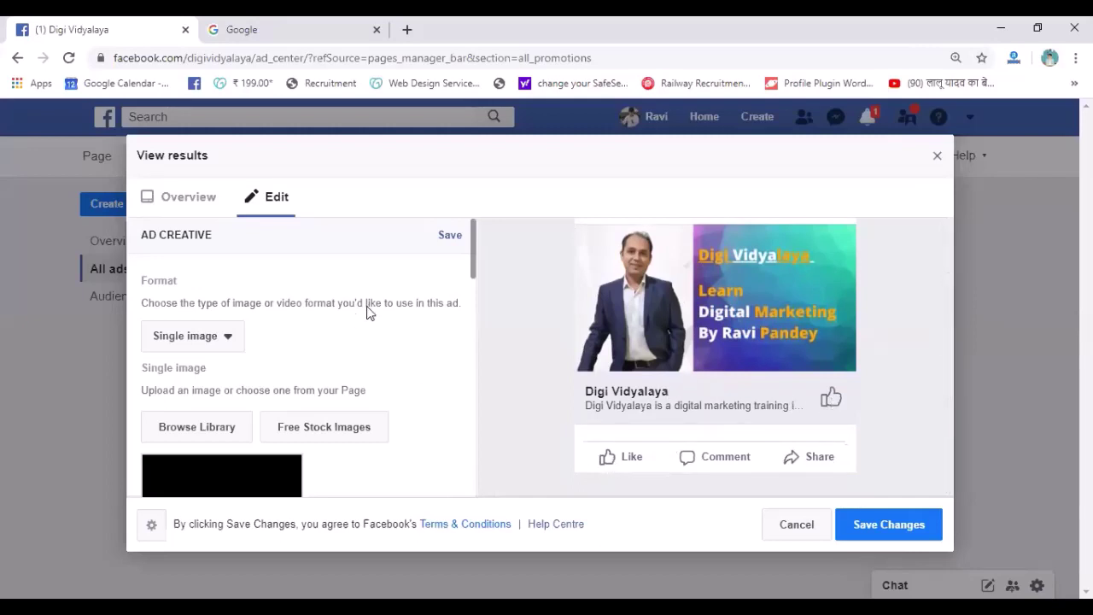
Review the ad's available formats, its text and its audience targeting options in the editing form.
{"action": "left_click", "coordinate": [231, 336]}
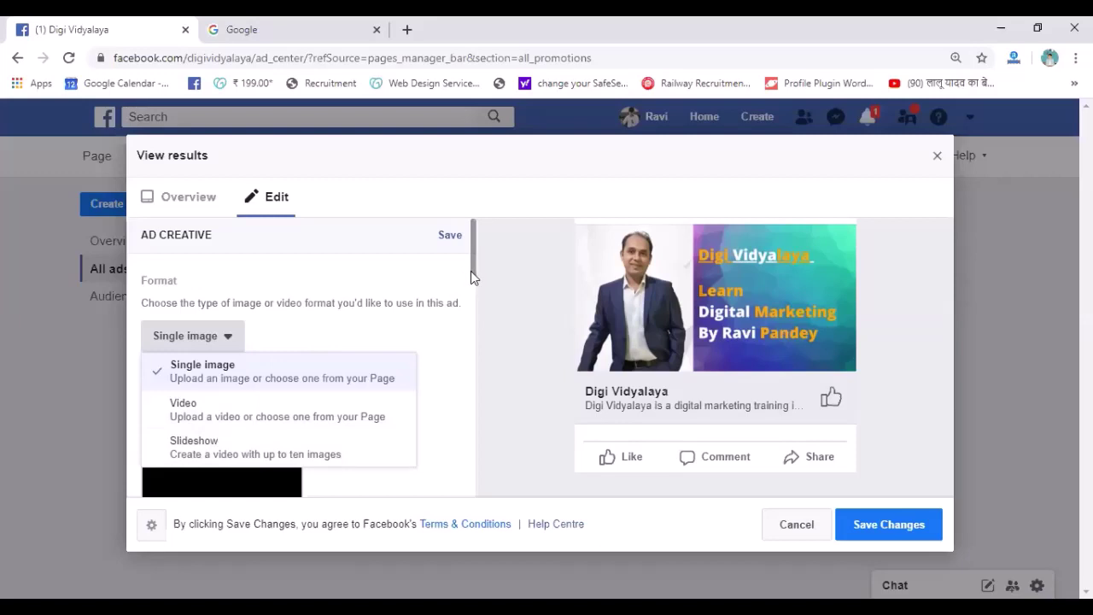
{"action": "left_click_drag", "start_coordinate": [471, 270], "coordinate": [481, 329]}
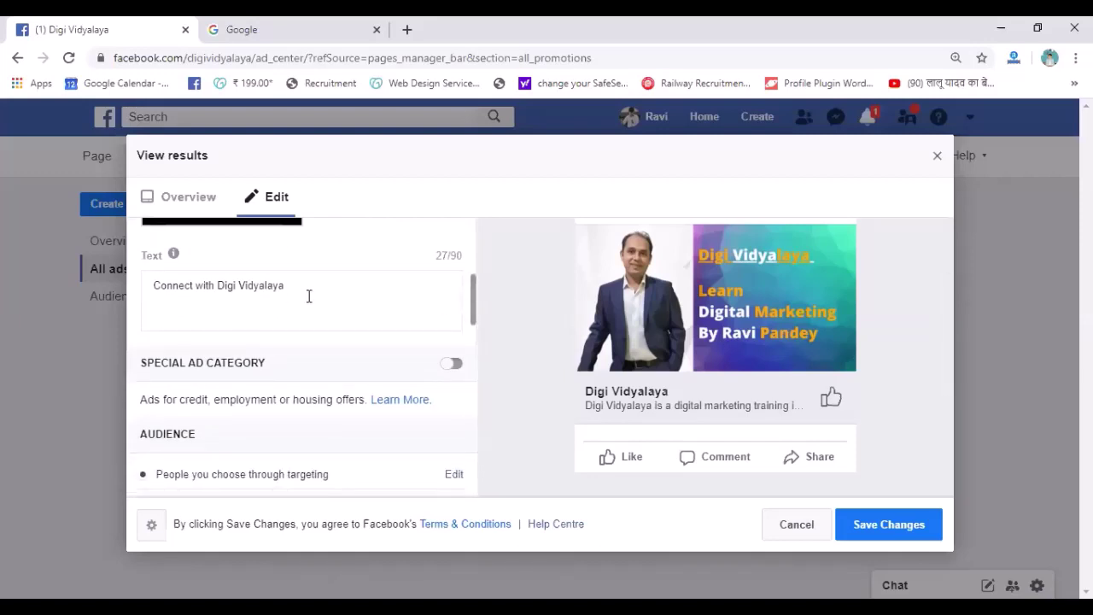
{"action": "right_click", "coordinate": [475, 331]}
{"action": "left_click", "coordinate": [476, 322]}
{"action": "left_click_drag", "start_coordinate": [477, 322], "coordinate": [481, 359]}
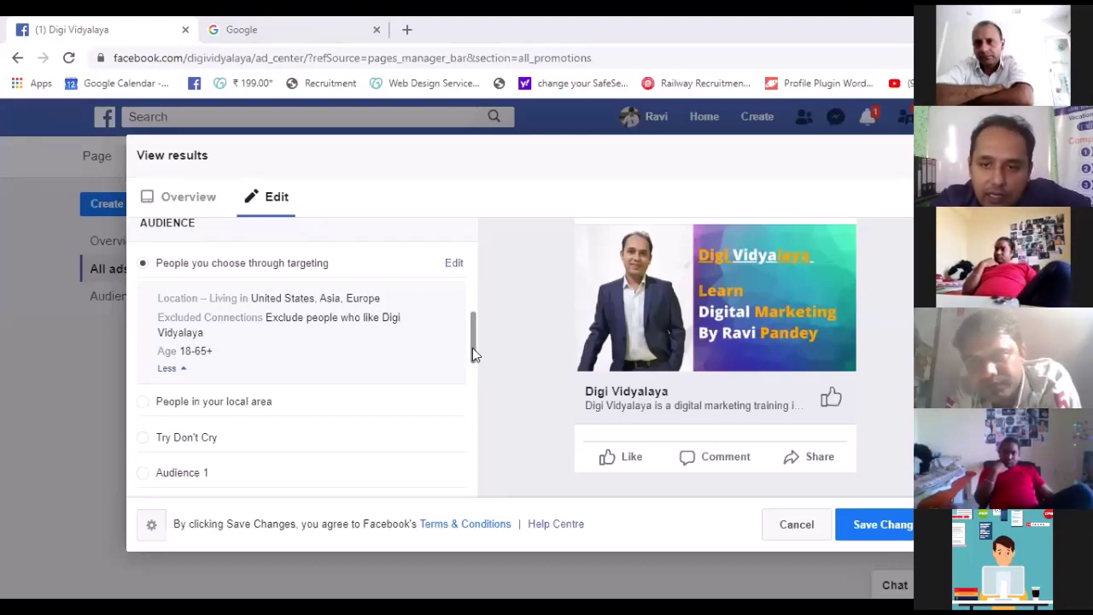
{"action": "right_click", "coordinate": [470, 296]}
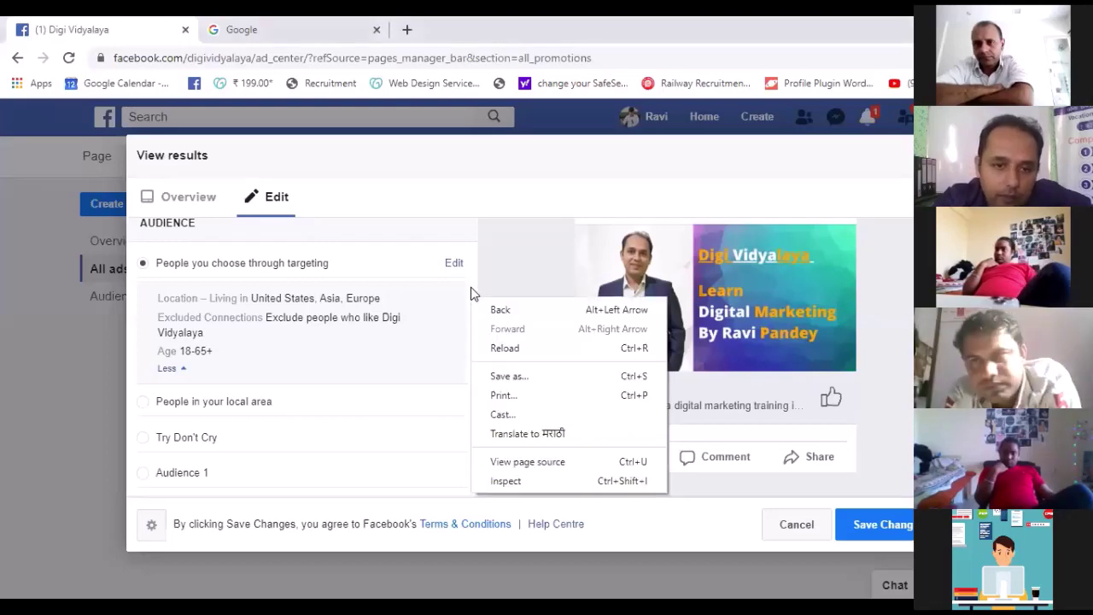
{"action": "key", "text": "Escape"}
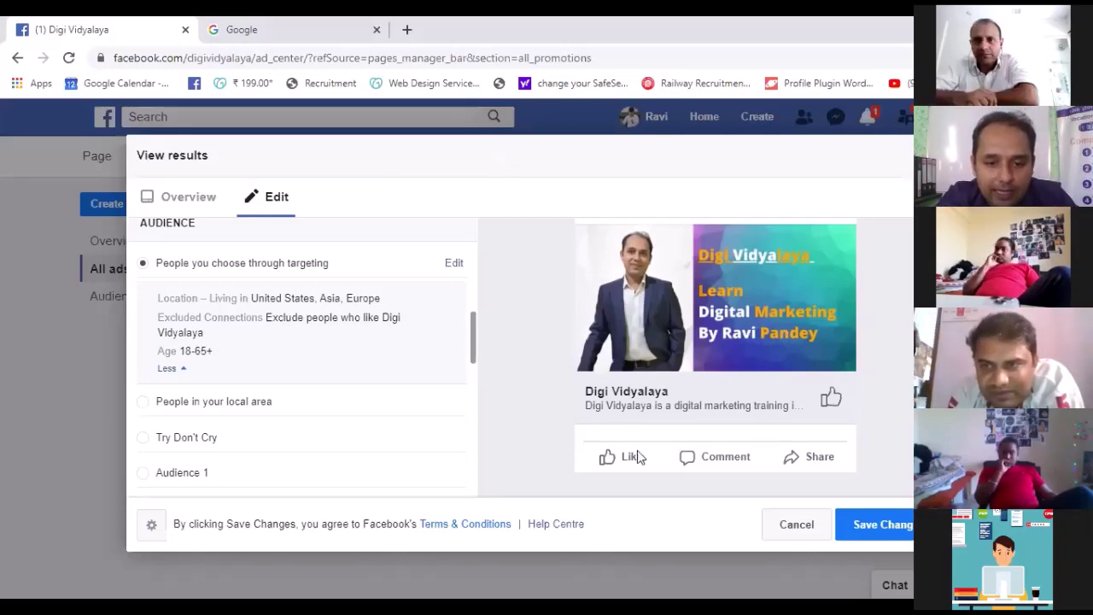
Cancel editing the Page likes ad and look through the Page's saved audiences in Ad Centre.
{"action": "left_click", "coordinate": [797, 527]}
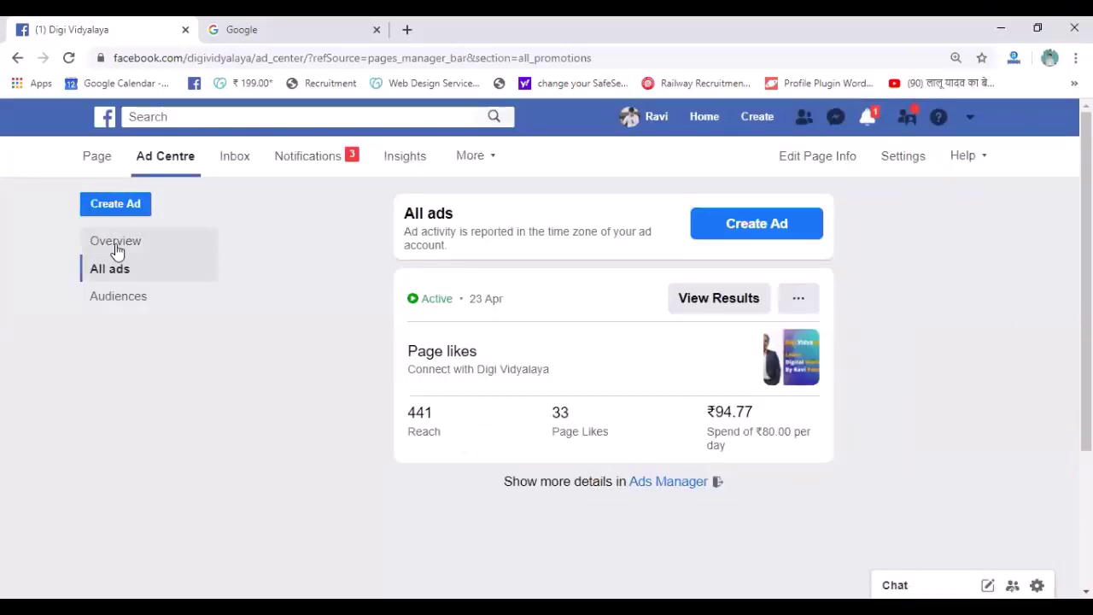
{"action": "left_click", "coordinate": [115, 303]}
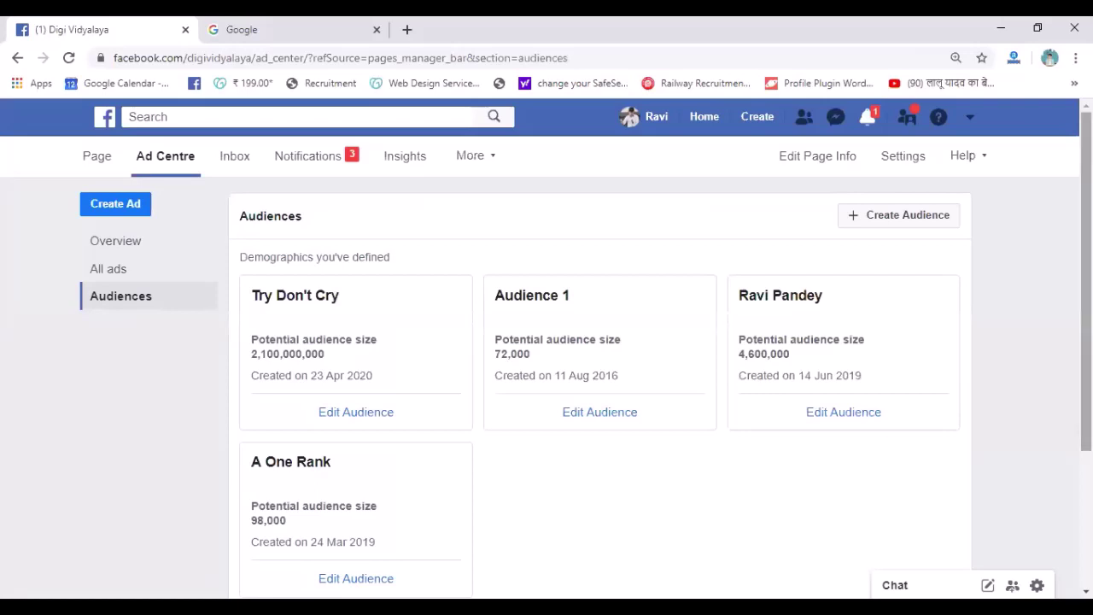
{"action": "scroll", "coordinate": [1087, 282], "scroll_direction": "down", "scroll_amount": 1}
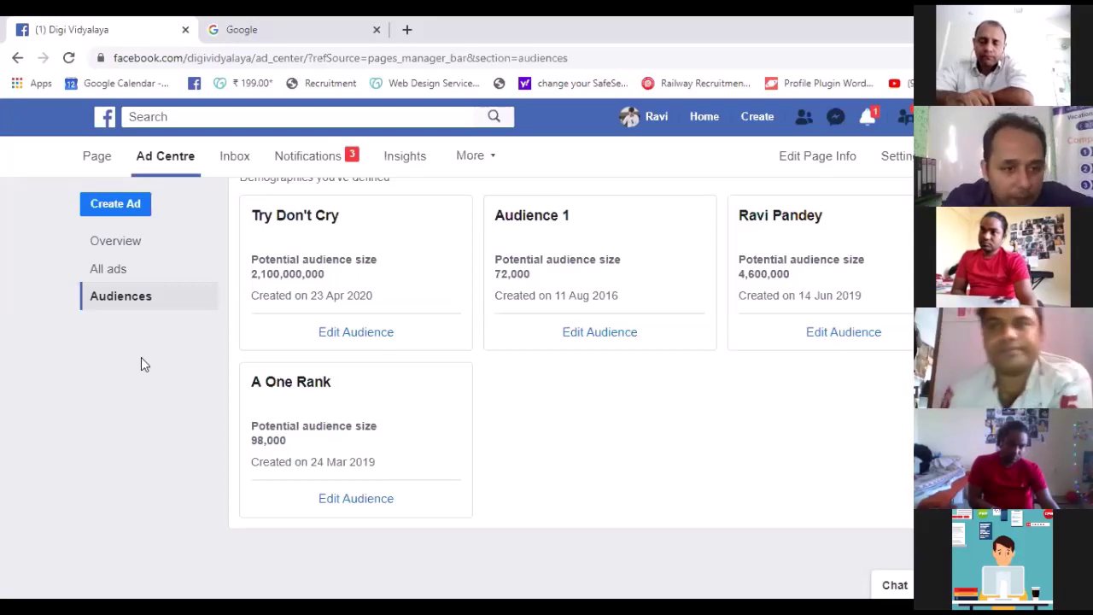
Leave Ad Centre and load the Digi Vidyalaya Page's home at facebook.com/digividyalaya/.
{"action": "left_click", "coordinate": [84, 160]}
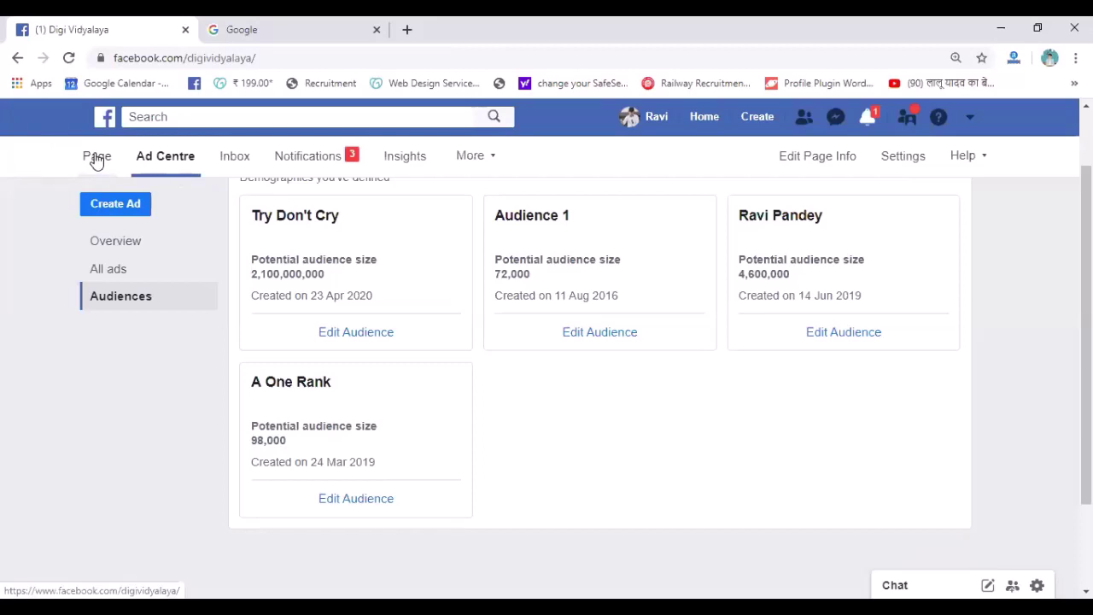
{"action": "left_click", "coordinate": [285, 59]}
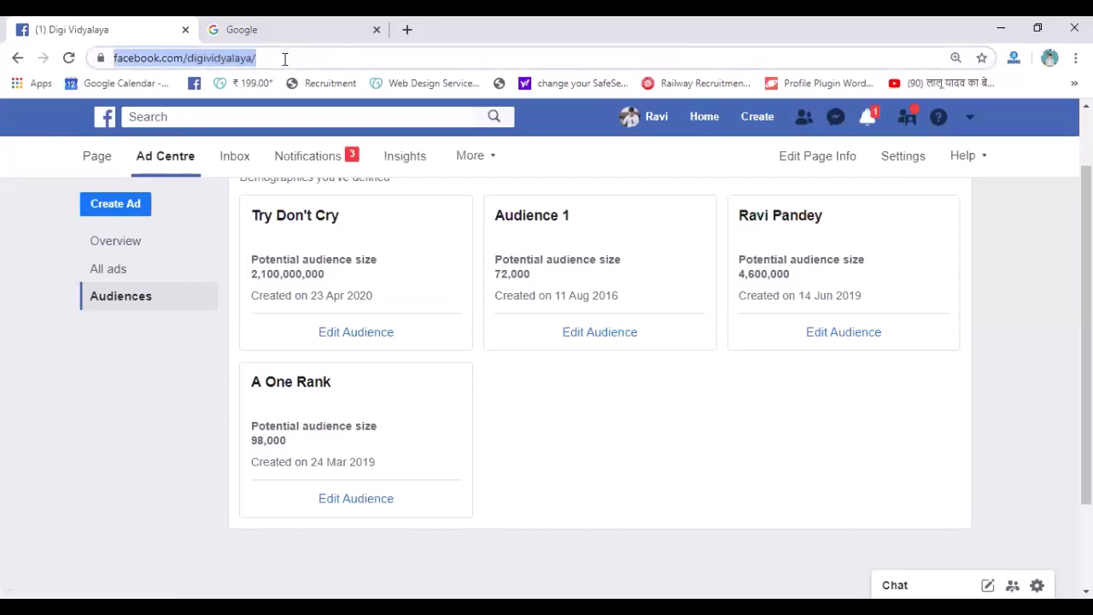
{"action": "key", "text": "Return"}
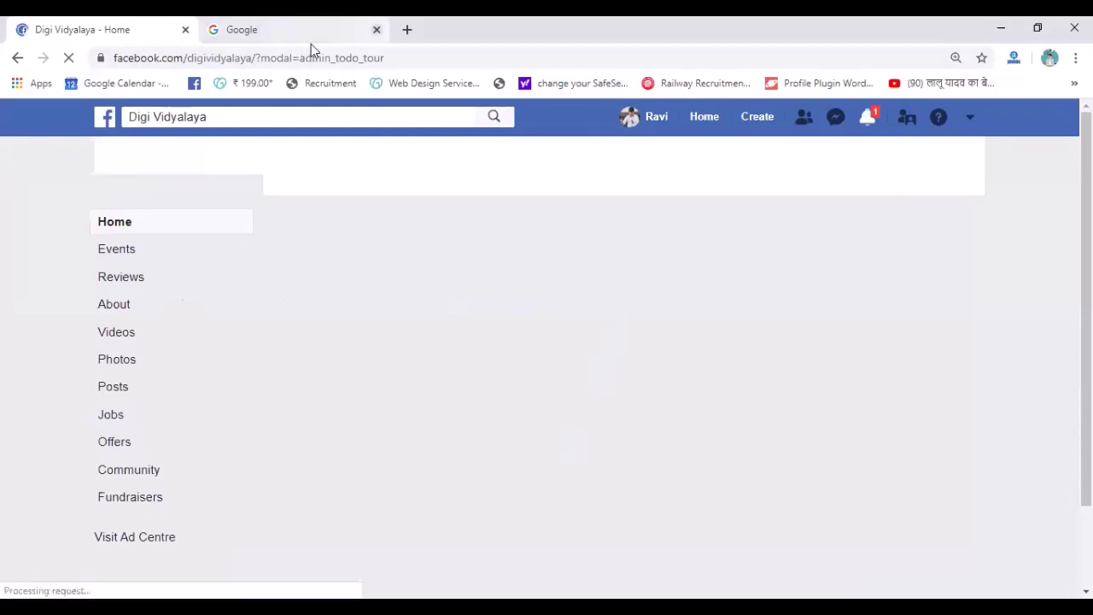
Close the Google page and briefly open the Facebook notifications list.
{"action": "left_click", "coordinate": [377, 29]}
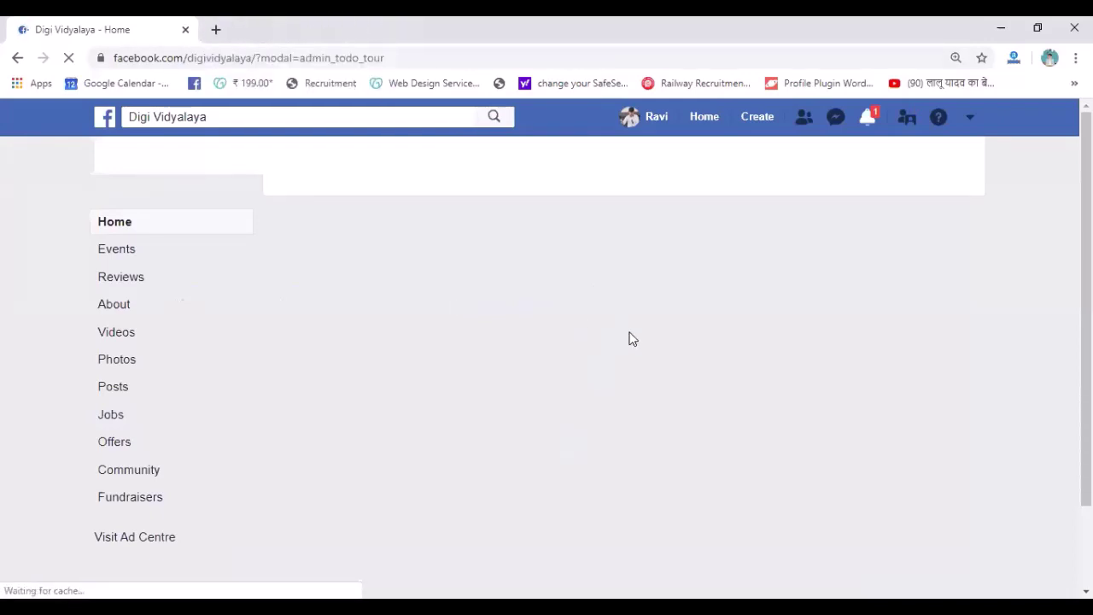
{"action": "left_click", "coordinate": [870, 119]}
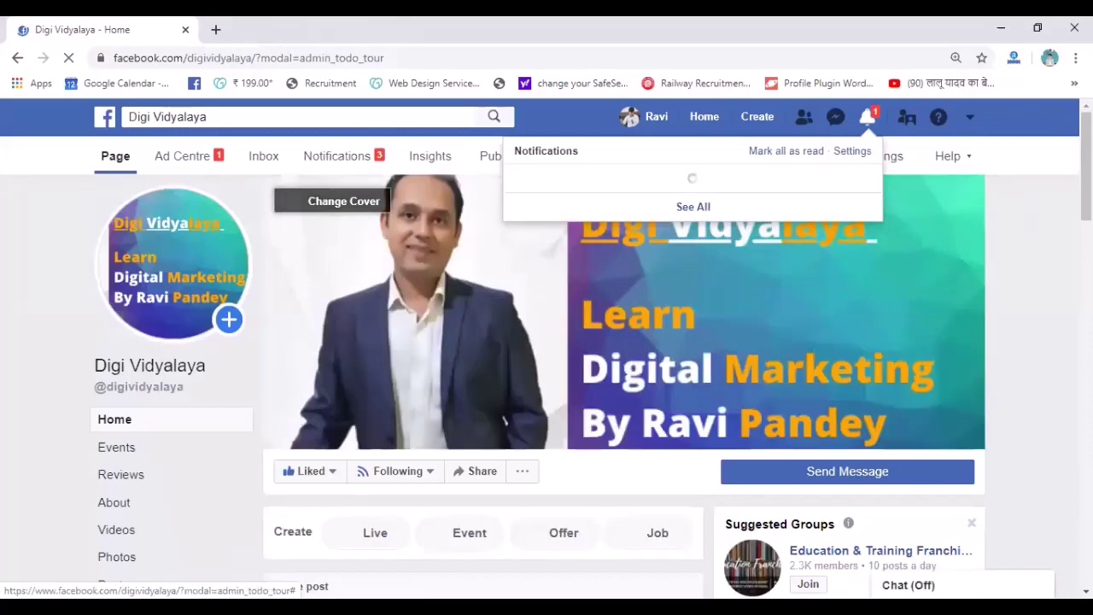
{"action": "left_click", "coordinate": [1064, 205]}
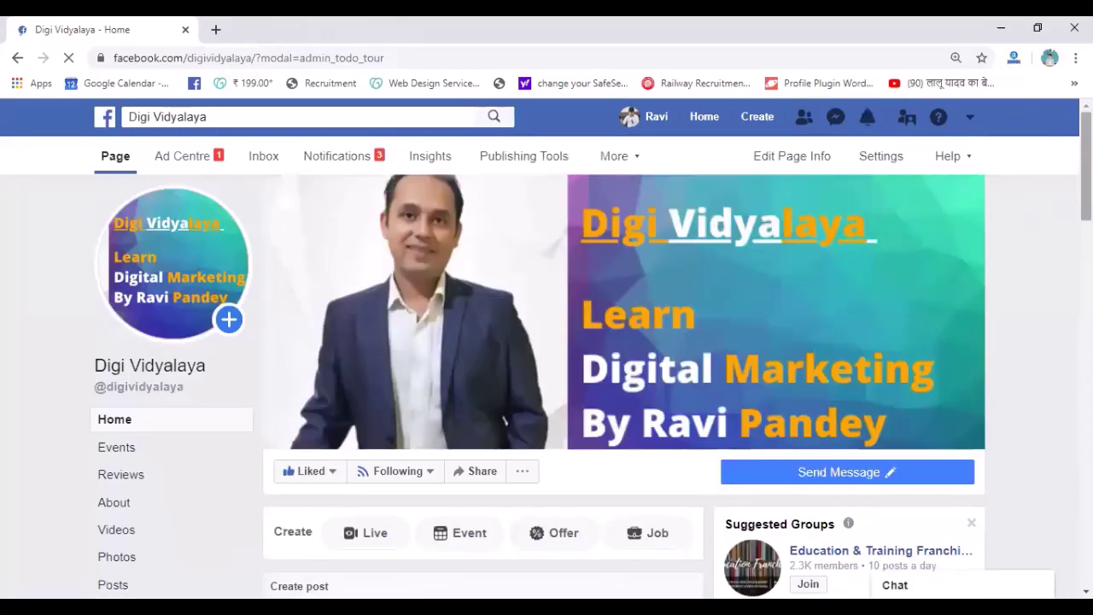
Look through the Page's home for promotion options, including those on the Free Seminar On Digital Marketing event and the pinned post.
{"action": "scroll", "coordinate": [624, 385], "scroll_direction": "down", "scroll_amount": 2}
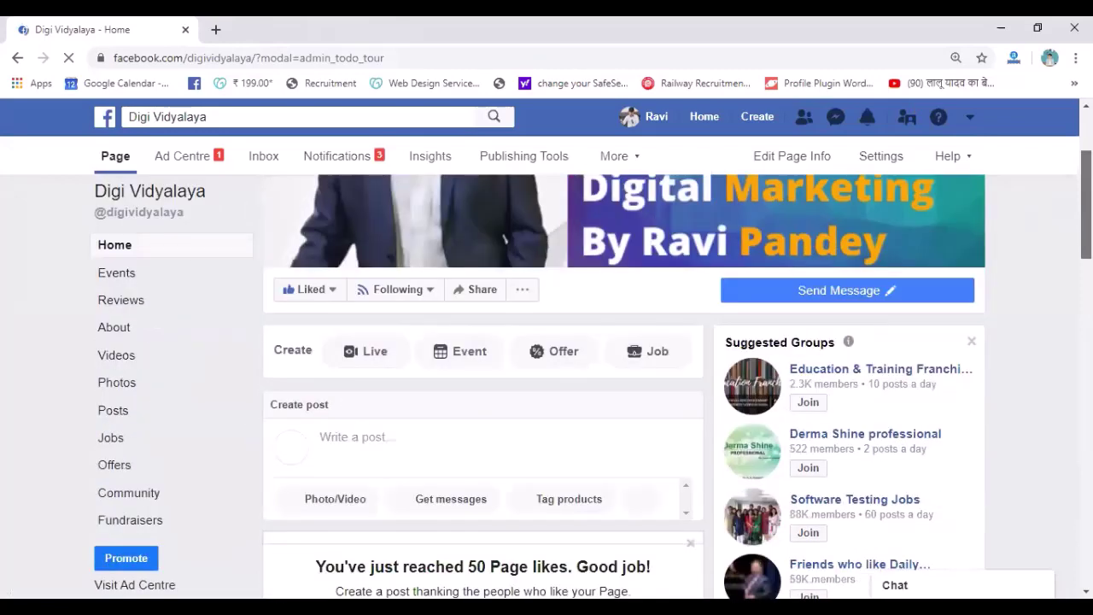
{"action": "scroll", "coordinate": [624, 385], "scroll_direction": "down", "scroll_amount": 1}
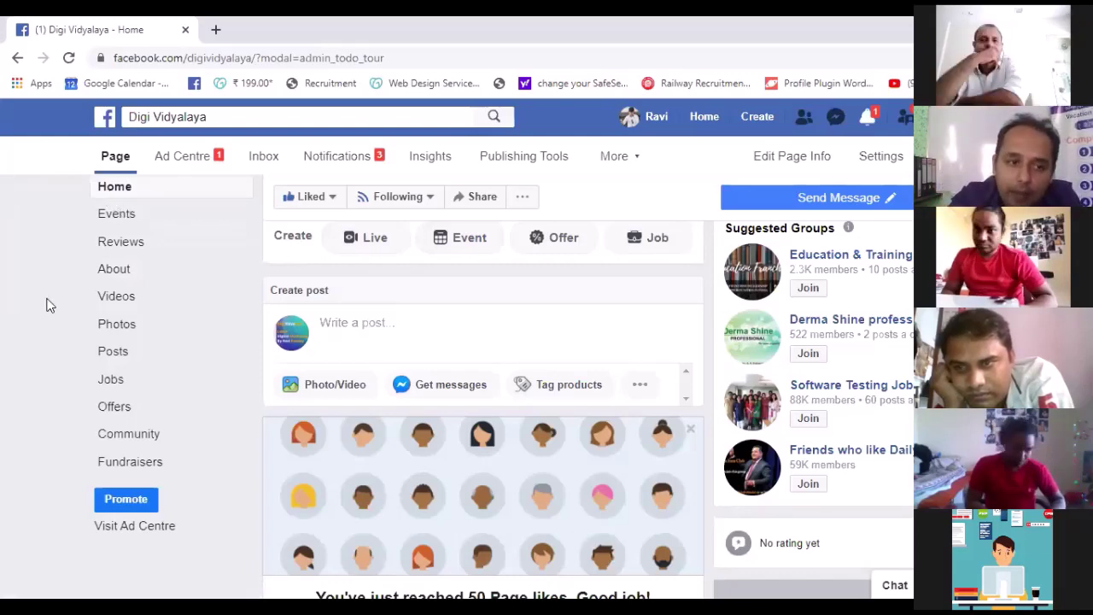
{"action": "scroll", "coordinate": [50, 304], "scroll_direction": "down", "scroll_amount": 1}
{"action": "scroll", "coordinate": [50, 305], "scroll_direction": "down", "scroll_amount": 3}
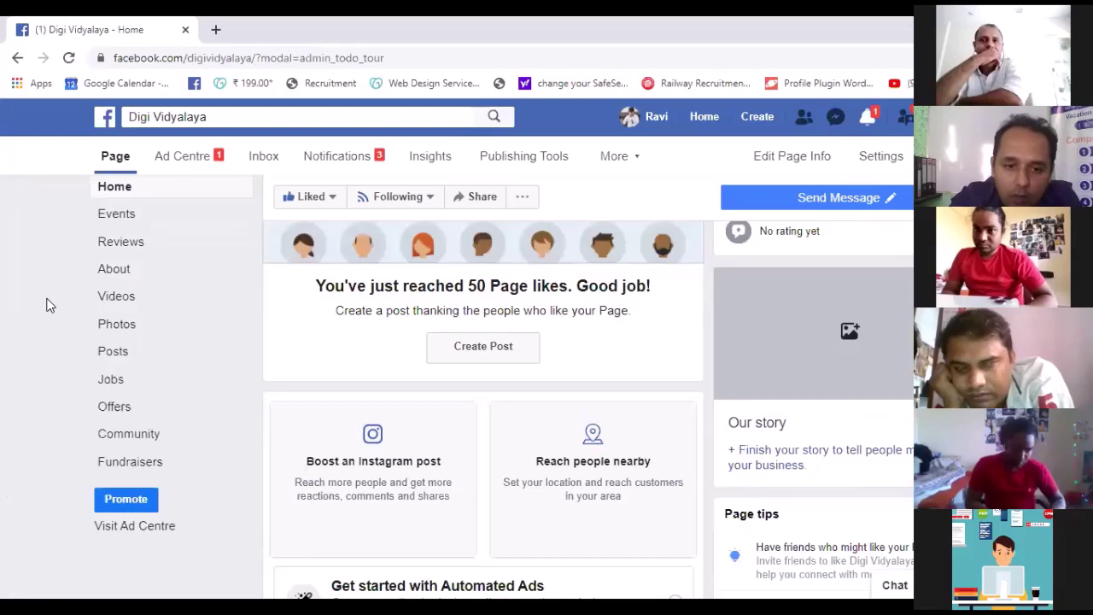
{"action": "scroll", "coordinate": [49, 305], "scroll_direction": "down", "scroll_amount": 6}
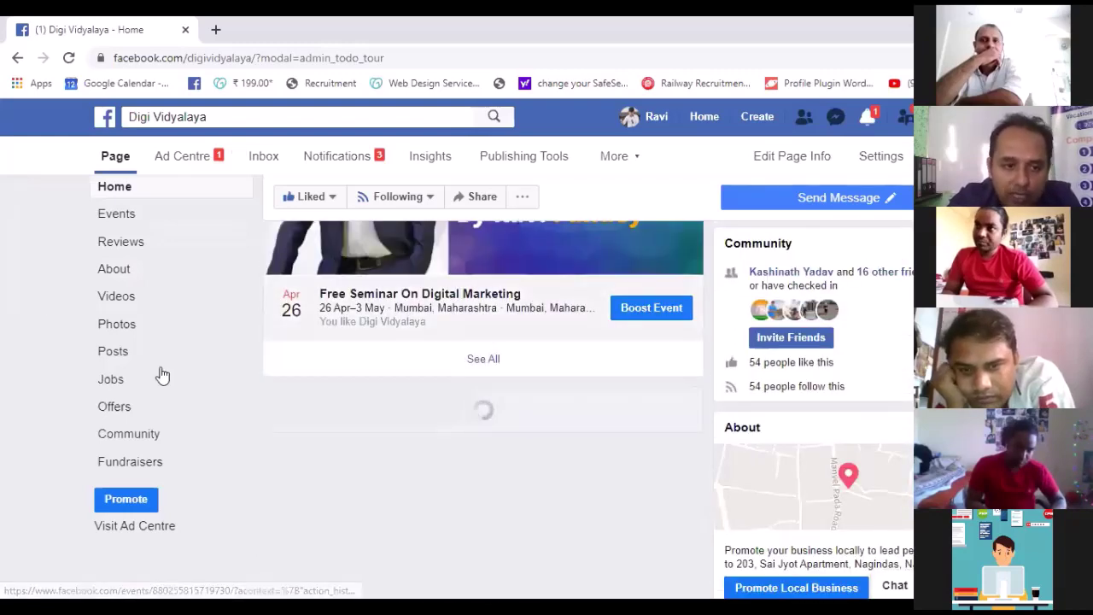
{"action": "scroll", "coordinate": [71, 349], "scroll_direction": "up", "scroll_amount": 2}
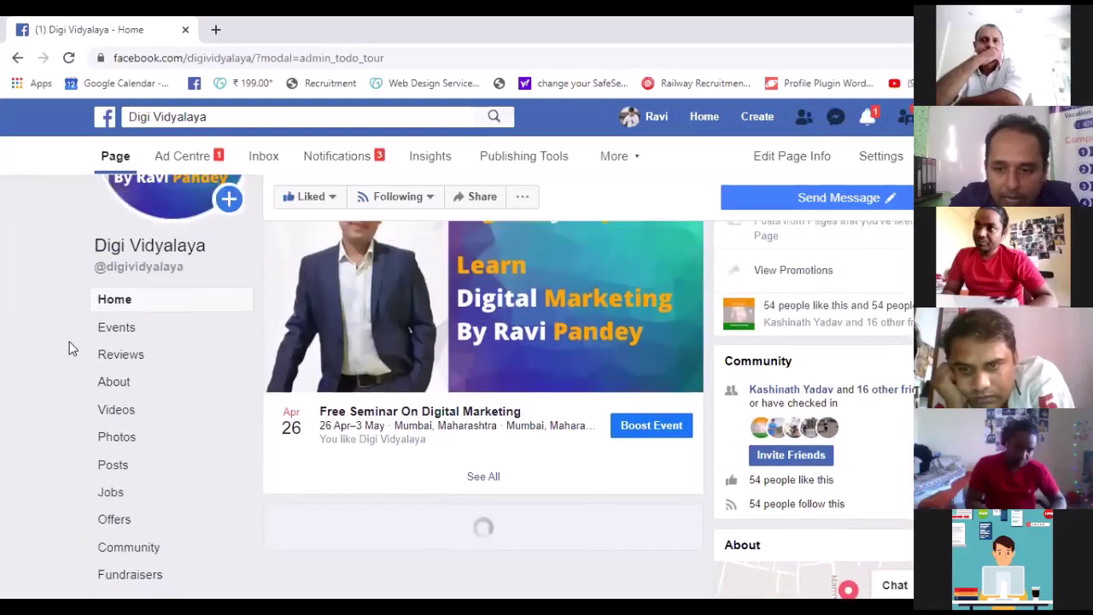
{"action": "scroll", "coordinate": [71, 348], "scroll_direction": "up", "scroll_amount": 1}
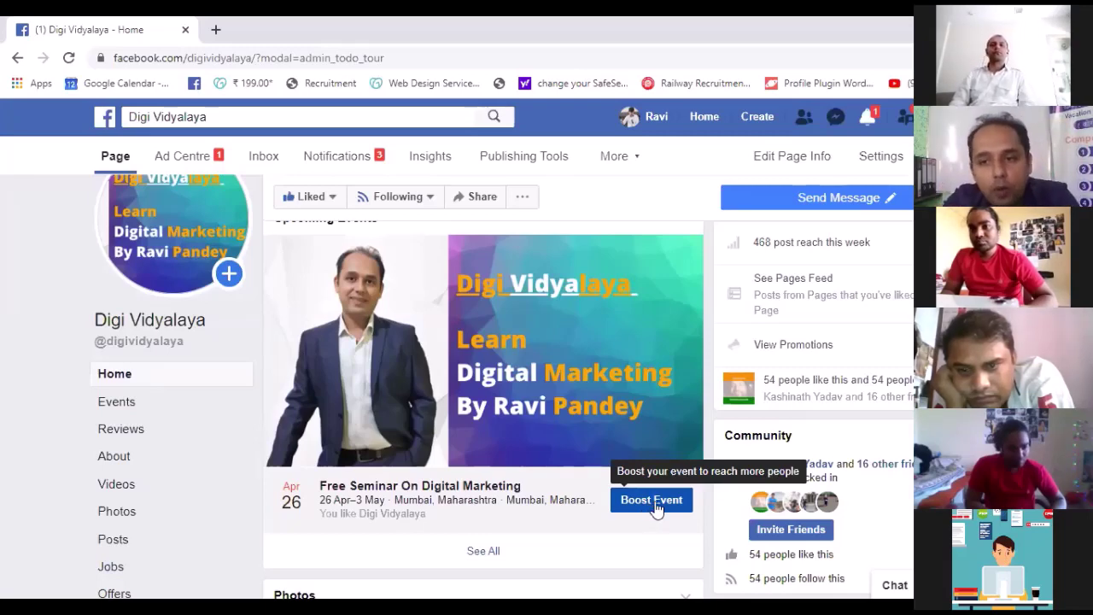
{"action": "scroll", "coordinate": [675, 487], "scroll_direction": "down", "scroll_amount": 4}
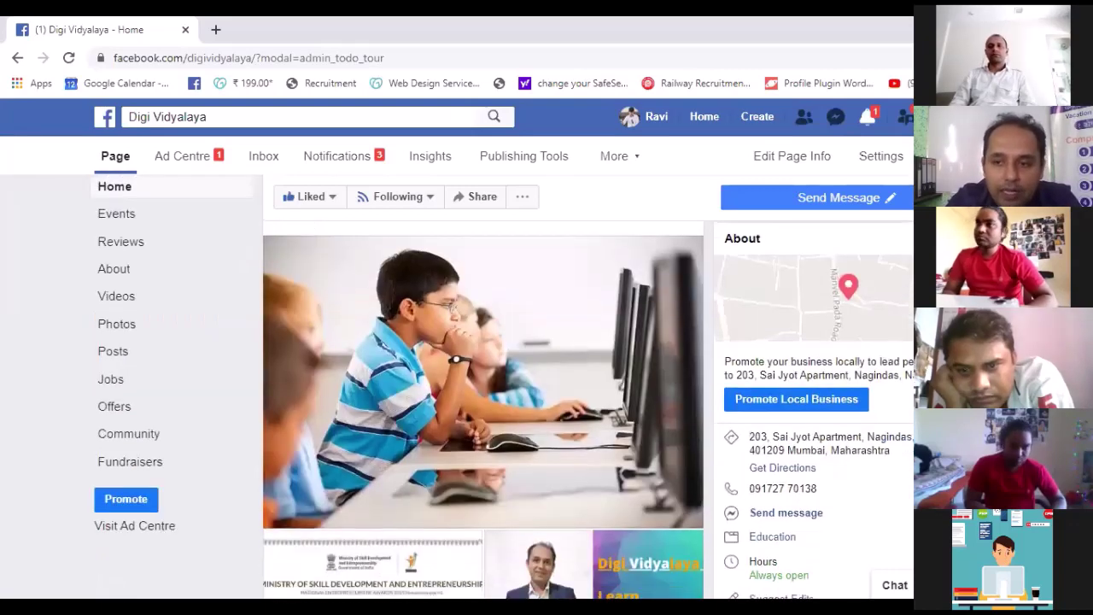
{"action": "scroll", "coordinate": [483, 410], "scroll_direction": "down", "scroll_amount": 5}
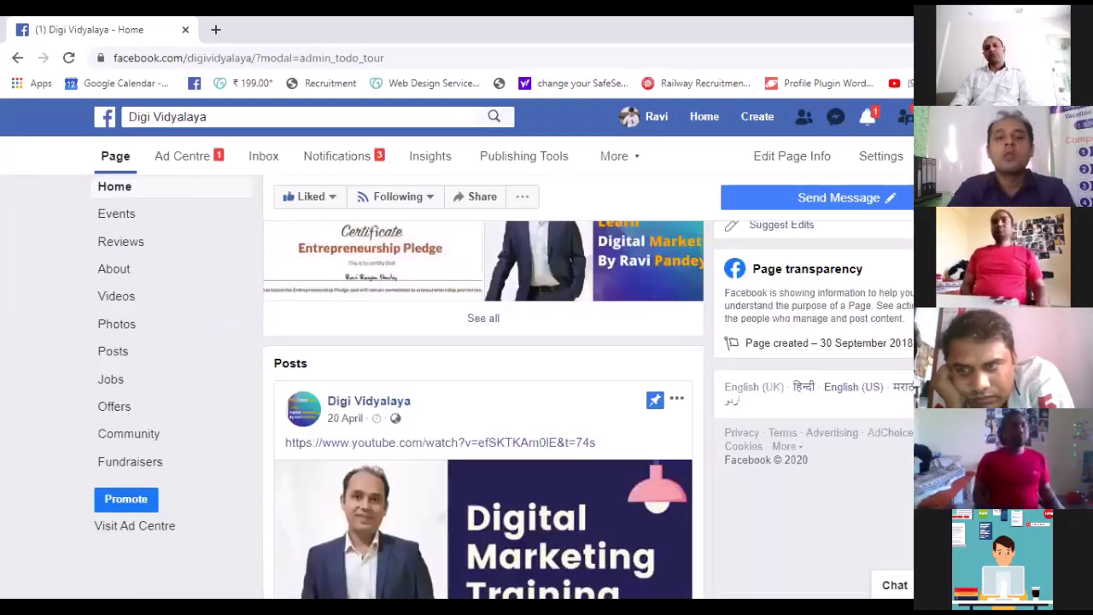
{"action": "scroll", "coordinate": [484, 410], "scroll_direction": "down", "scroll_amount": 4}
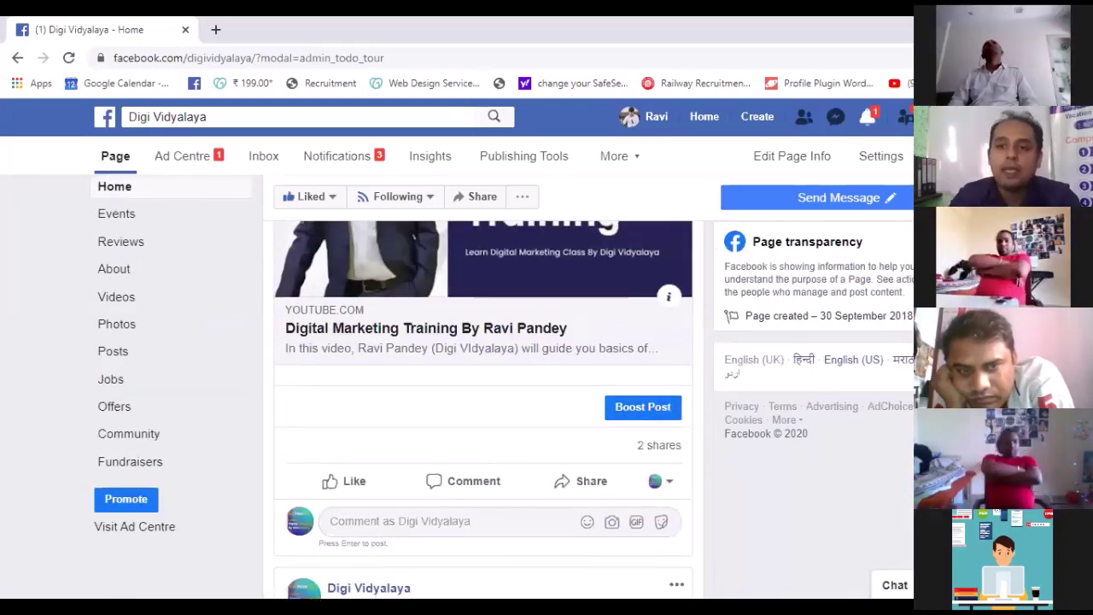